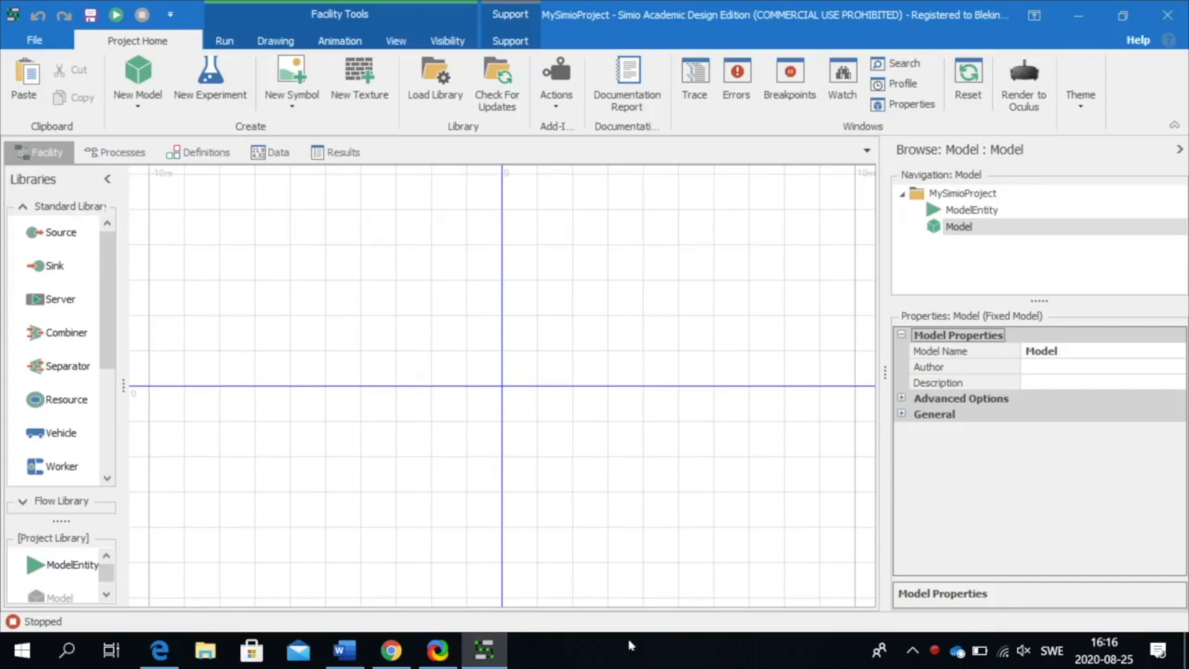
- Place a Source, two Servers and a Sink in a row across the facility grid
left_click_drag(53, 239, 247, 342)
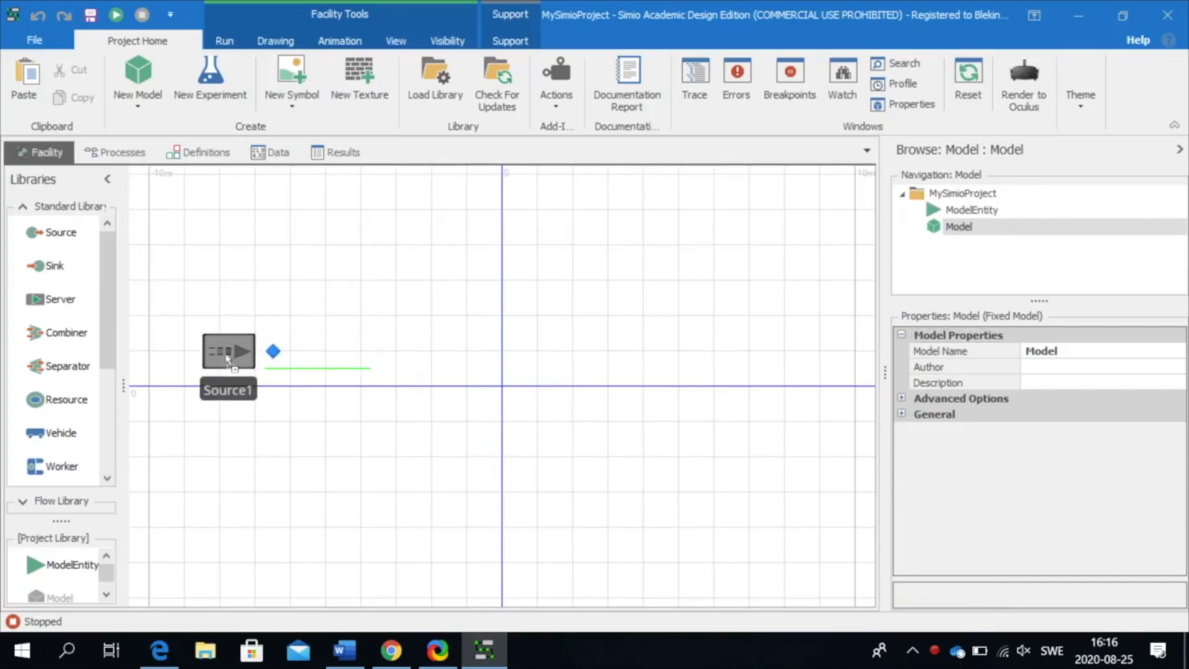
left_click_drag(36, 303, 435, 354)
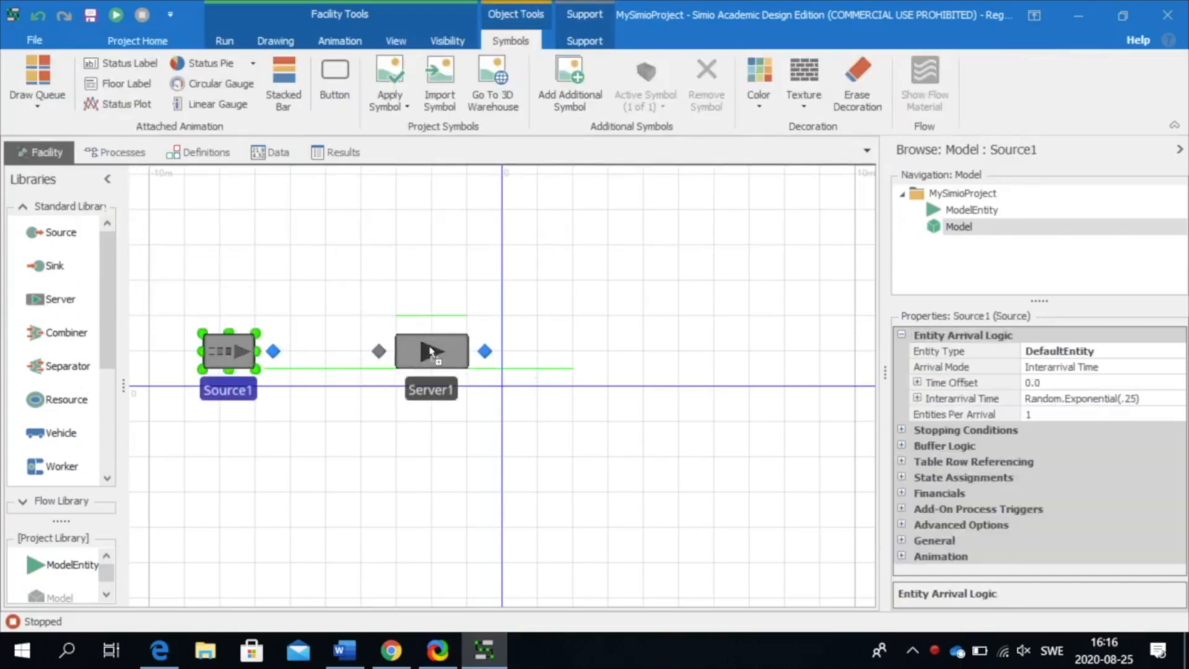
left_click_drag(54, 301, 626, 344)
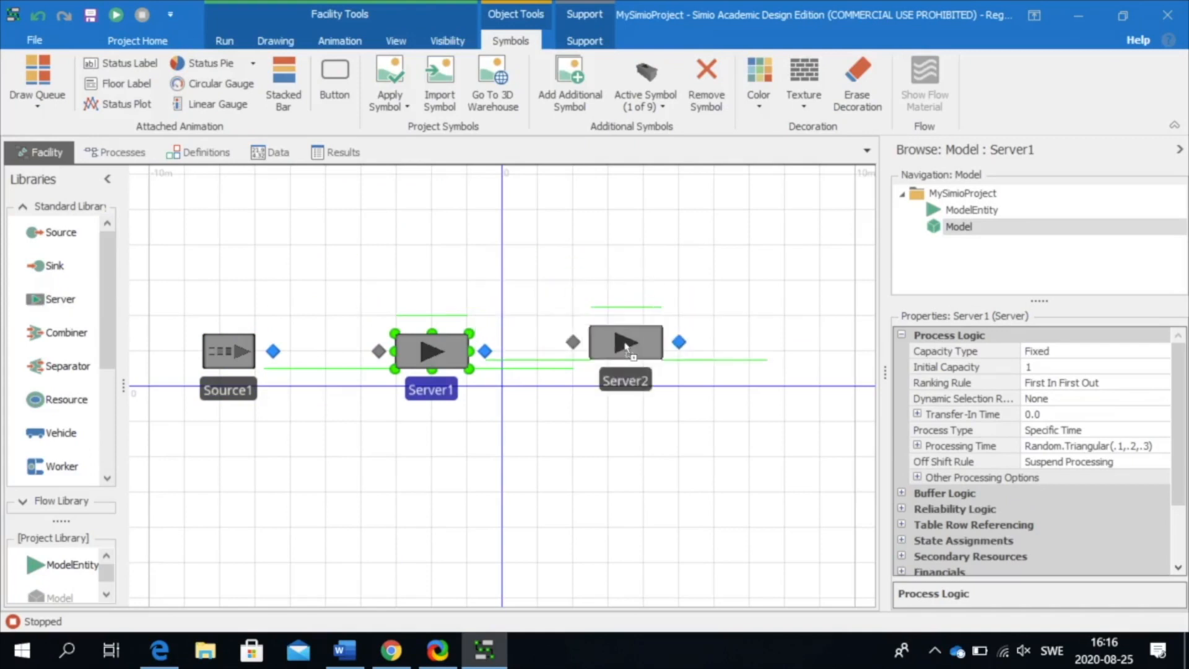
left_click_drag(46, 272, 811, 351)
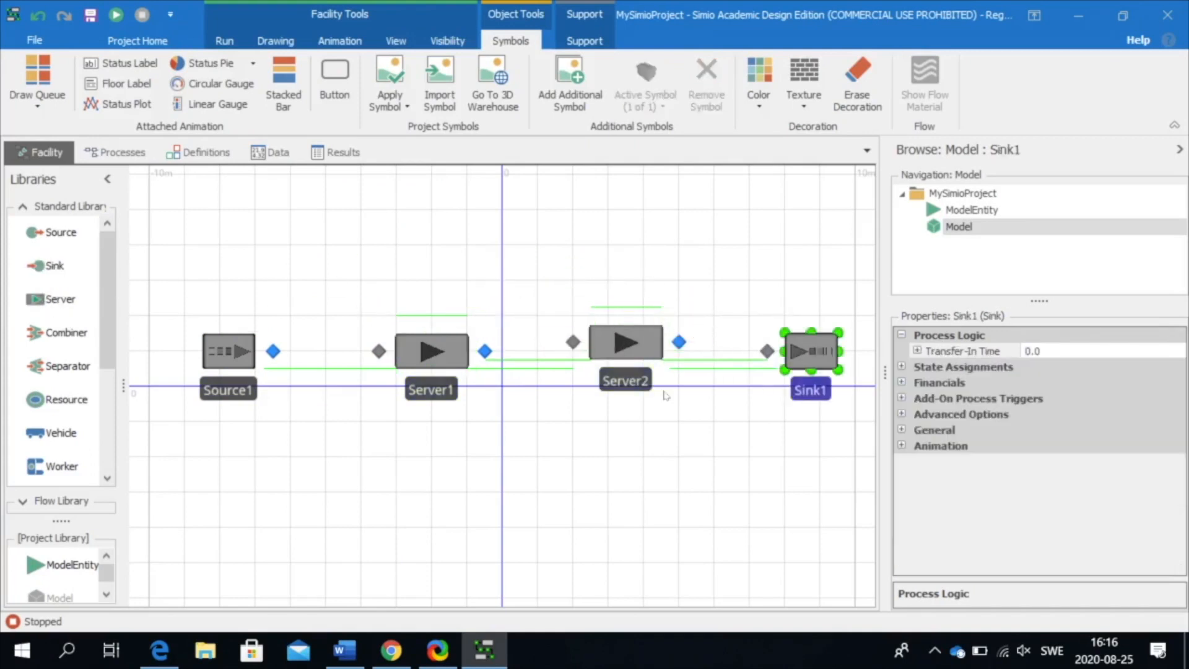
- Rename the first server Welding and the second server XRaying
double_click(424, 387)
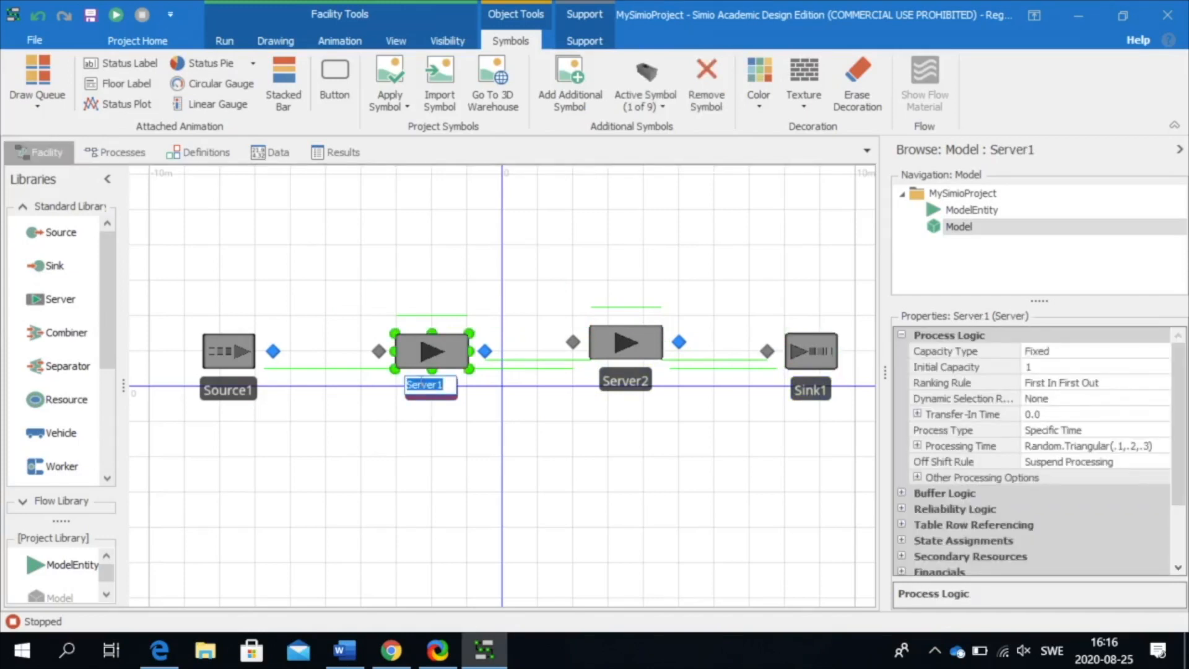
type("Welding")
left_click(634, 379)
left_click(613, 375)
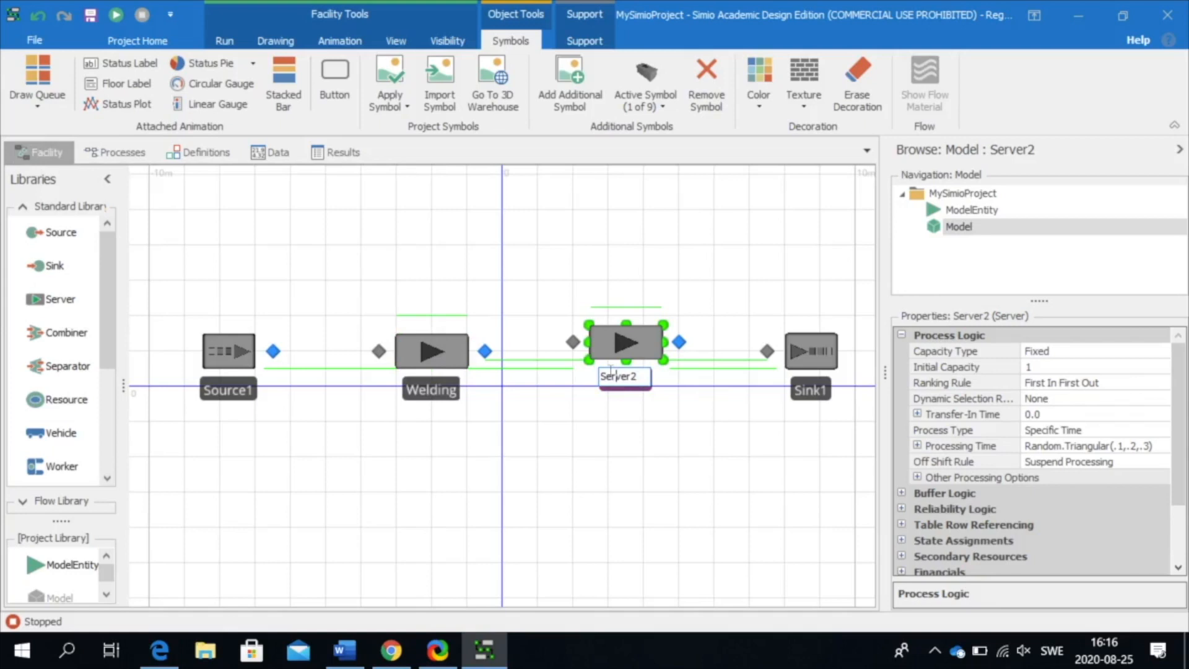
double_click(611, 372)
type("XRayIng")
left_click(566, 502)
- Add a ModelEntity above the source and rename it GasBottle
left_click_drag(72, 573, 237, 236)
double_click(226, 260)
left_click(231, 260)
double_click(231, 261)
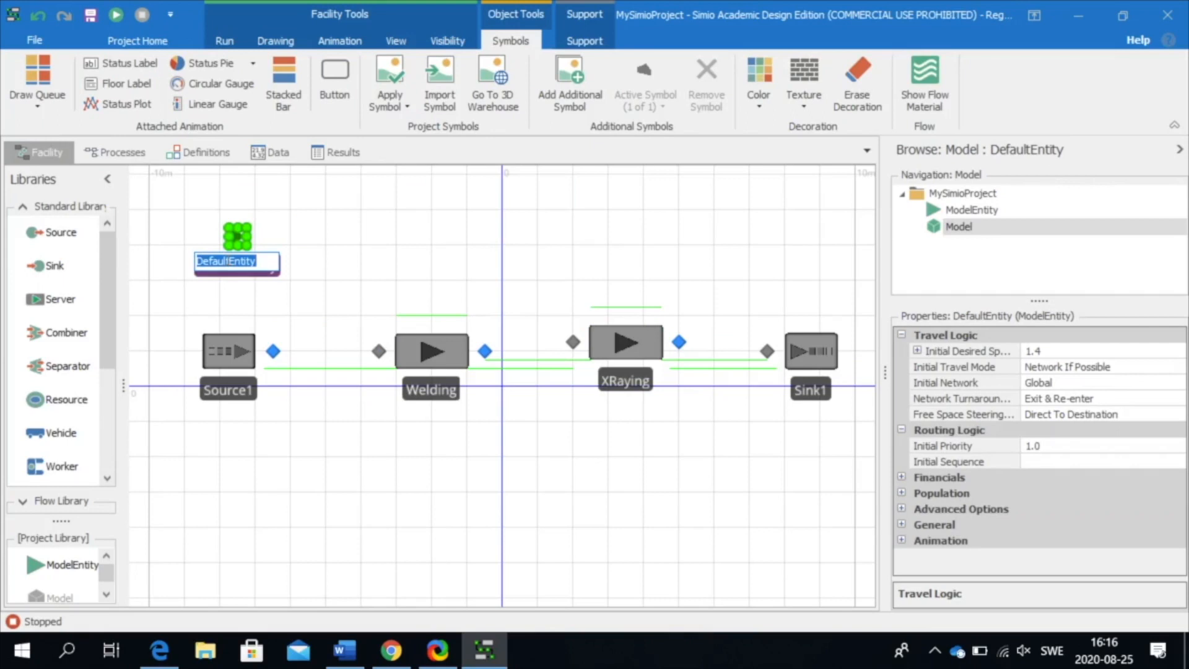
type("GasBottle")
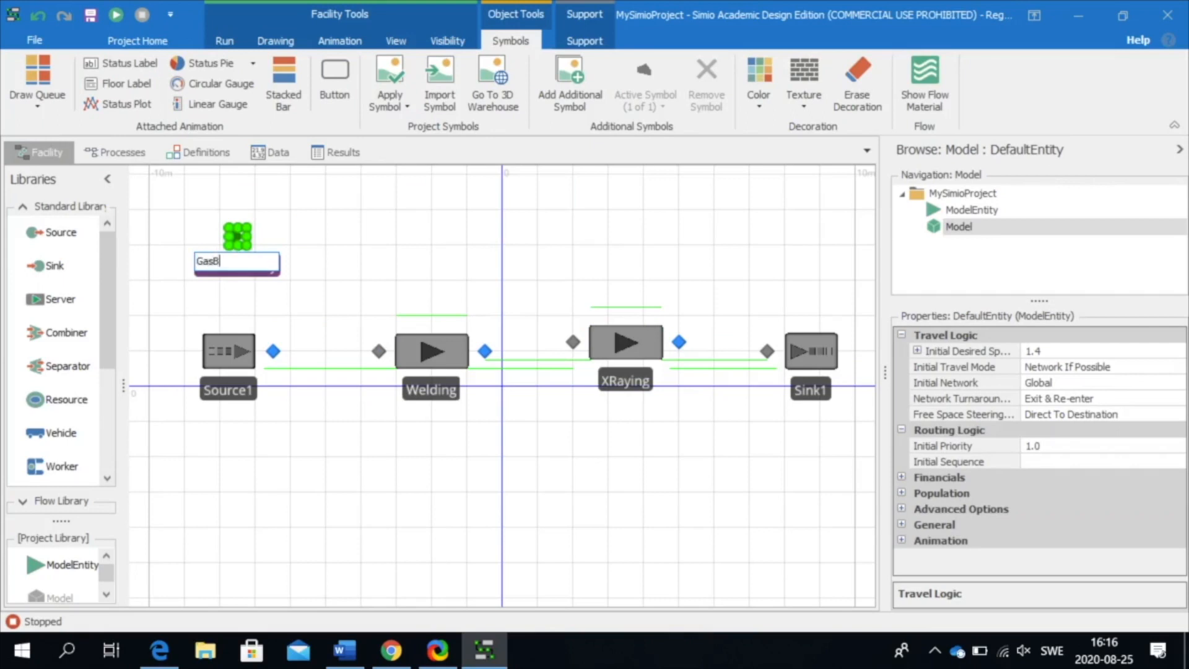
left_click(322, 276)
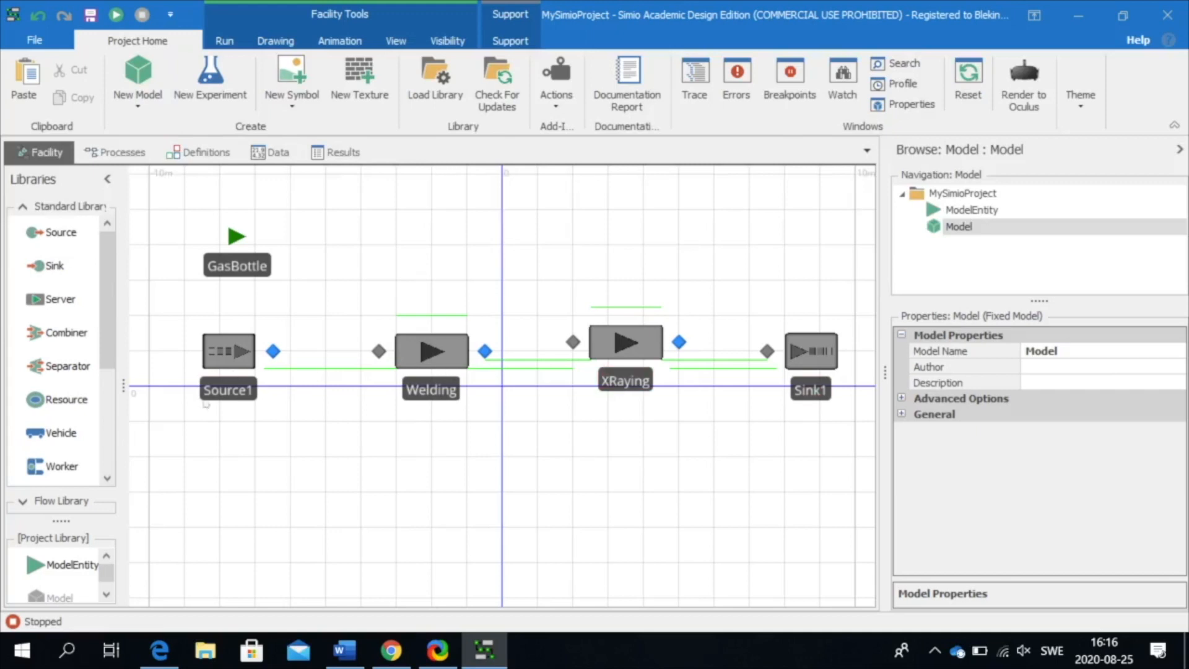
- Connect Source1, Welding, XRaying and Sink1 in sequence with Paths, and align the XRaying server with the row
left_click_drag(108, 345, 107, 446)
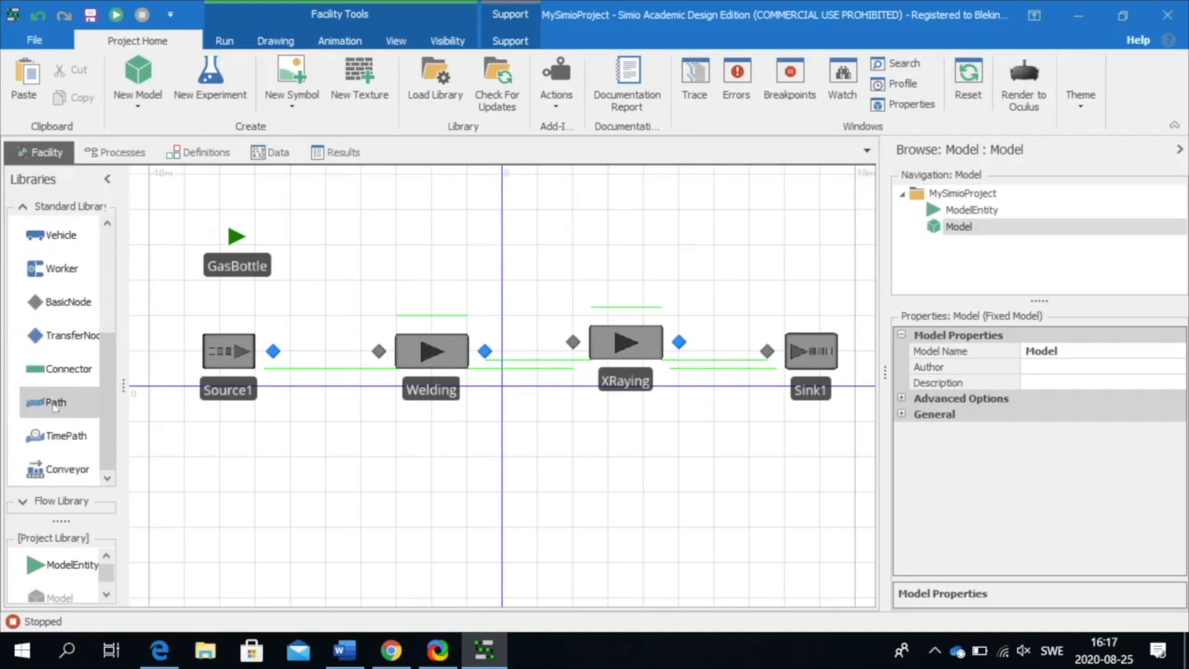
left_click(55, 403)
left_click(273, 351)
left_click(366, 341)
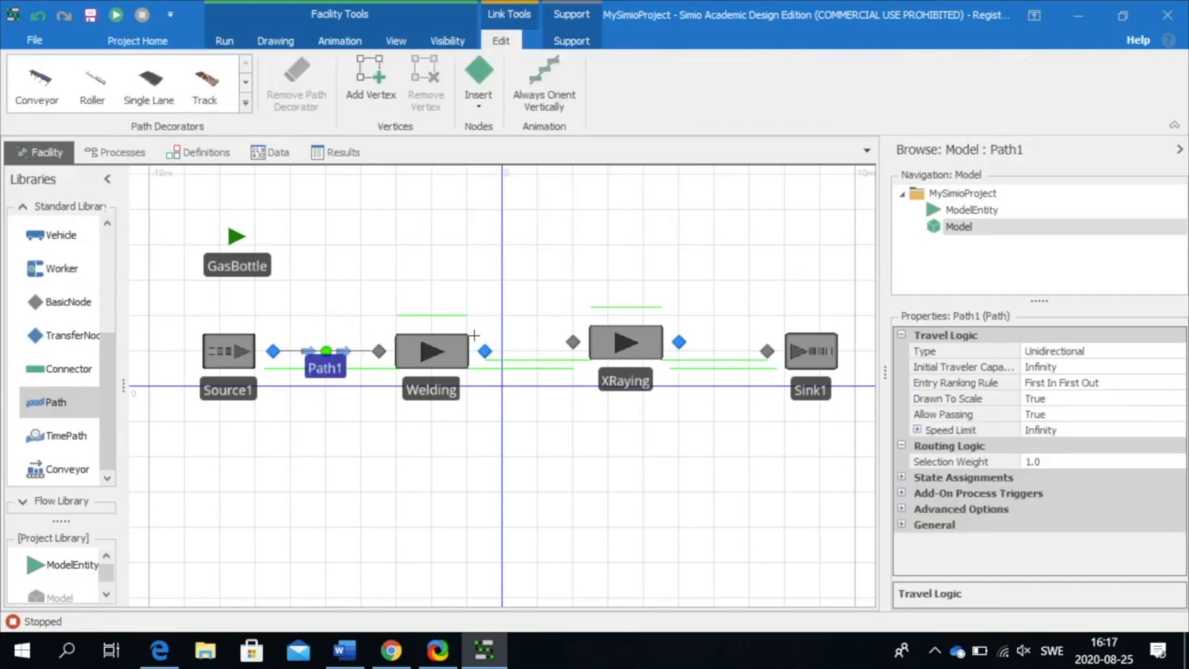
left_click(484, 351)
left_click(571, 341)
left_click(679, 342)
left_click(767, 351)
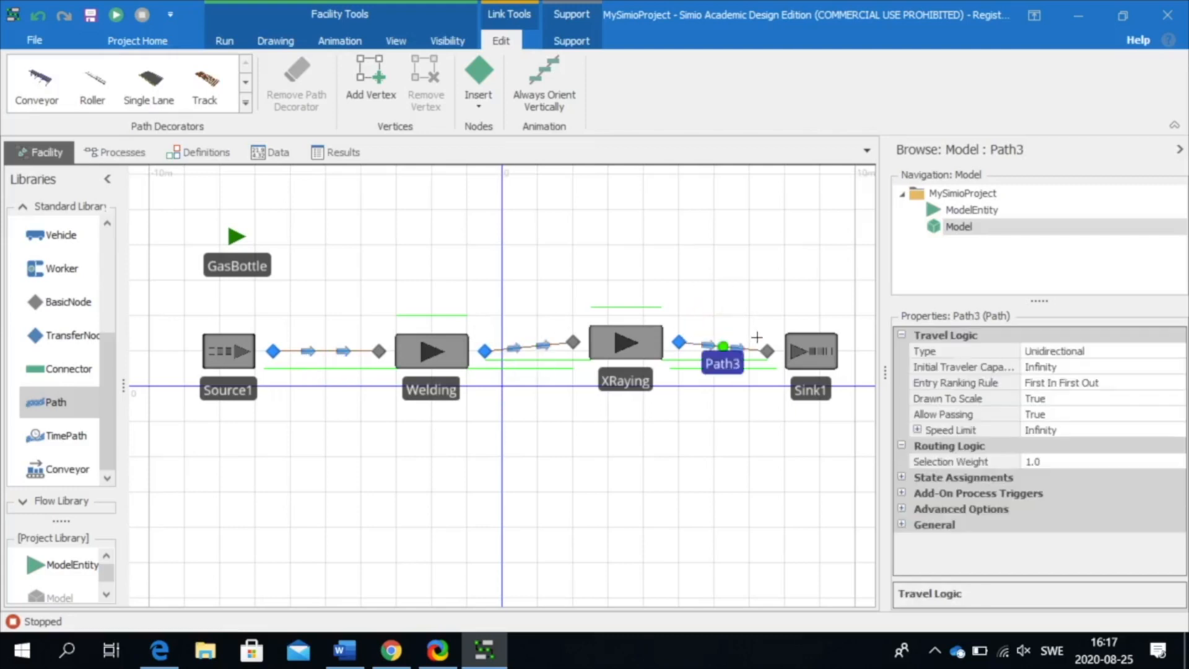
key("Escape")
left_click(623, 353)
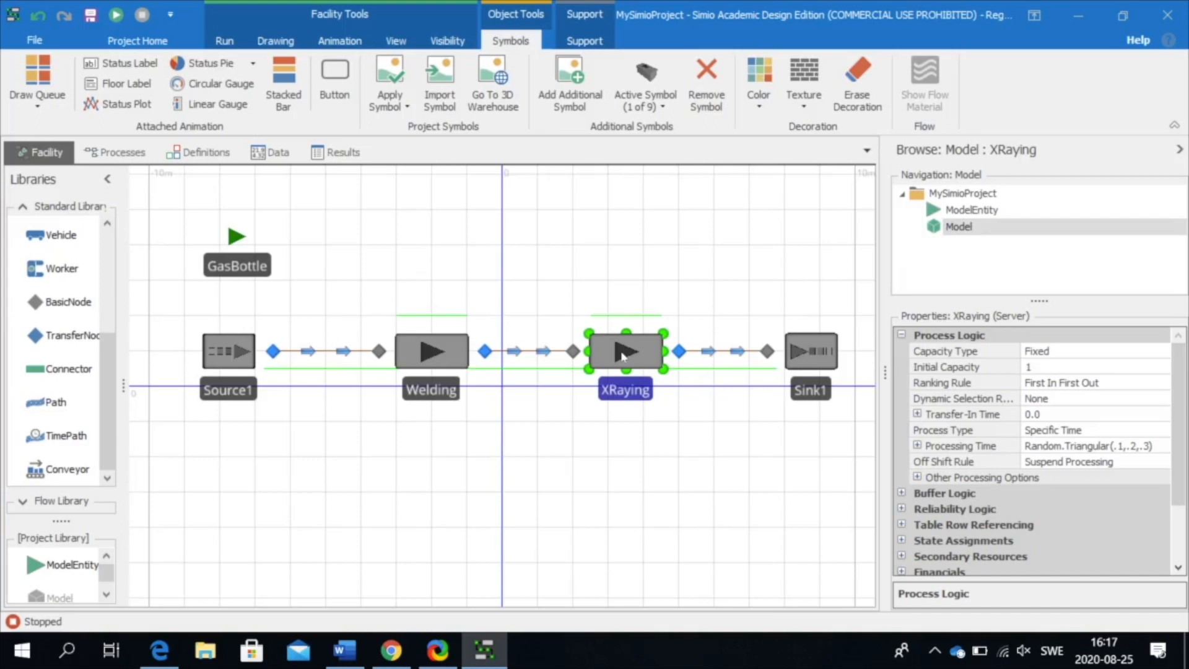
- Apply the GasBottle symbol from the Containers library to the GasBottle entity and enlarge it slightly
left_click(241, 238)
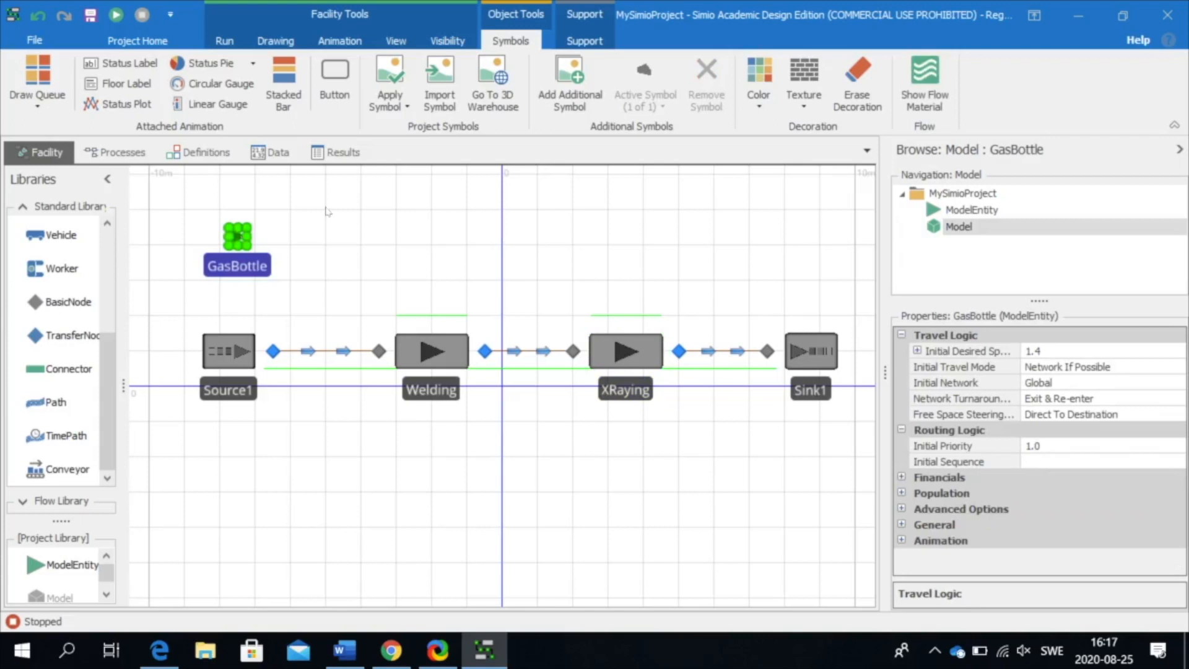
left_click(405, 104)
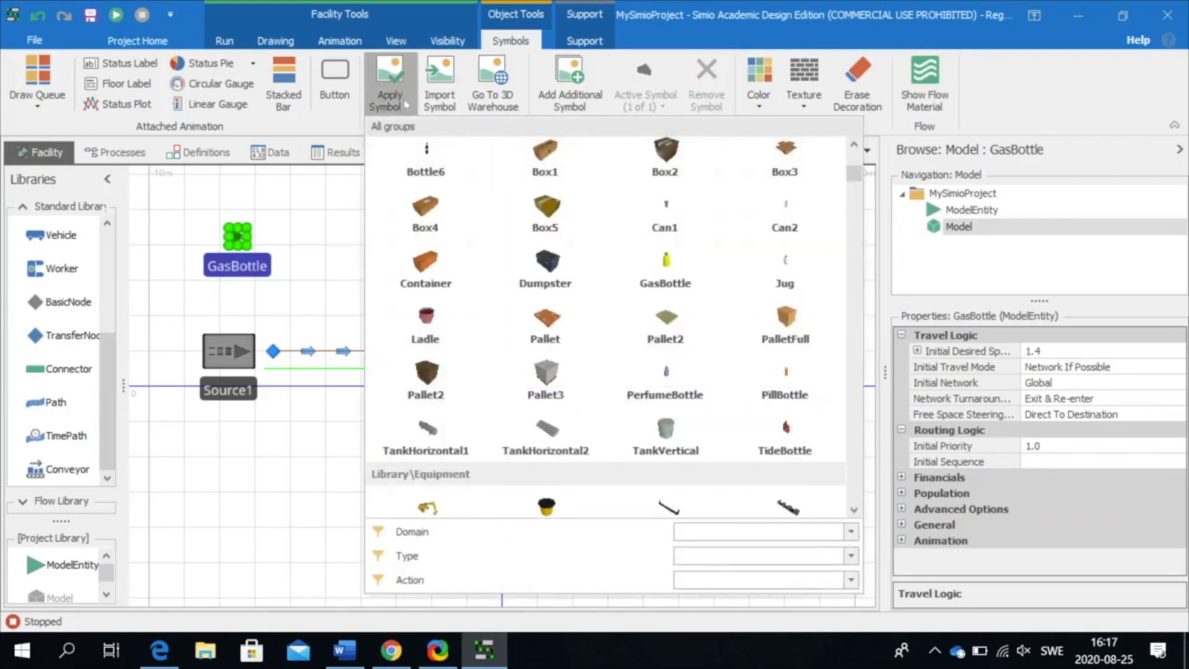
scroll(610, 372, "up", 3)
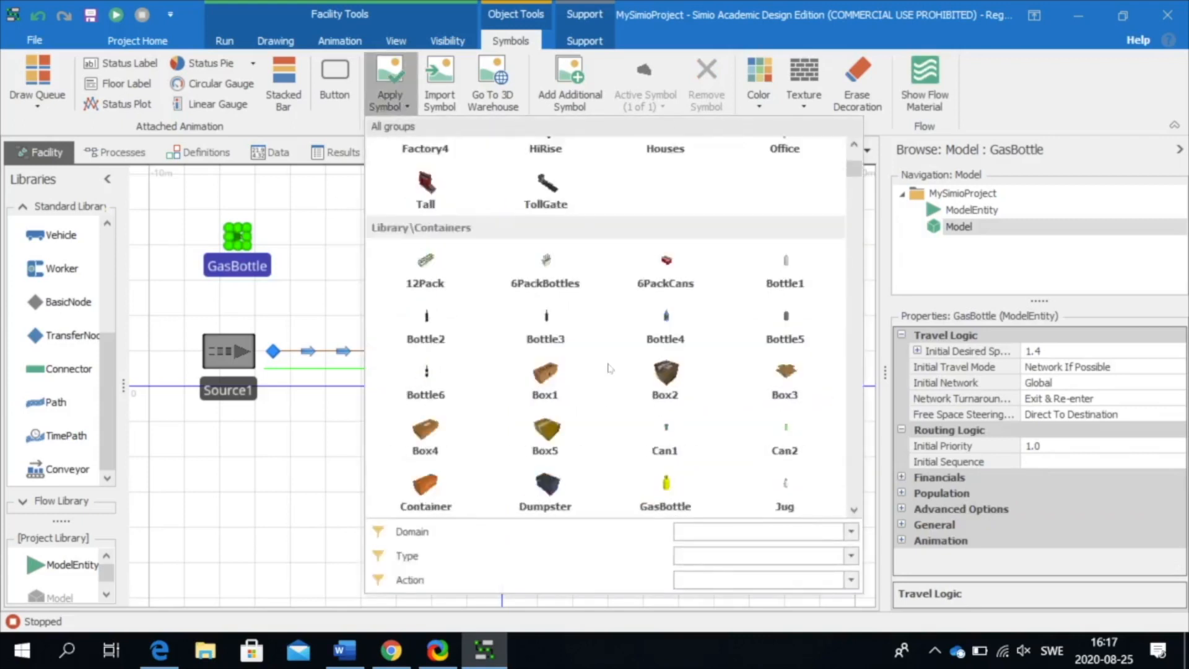
scroll(610, 369, "down", 3)
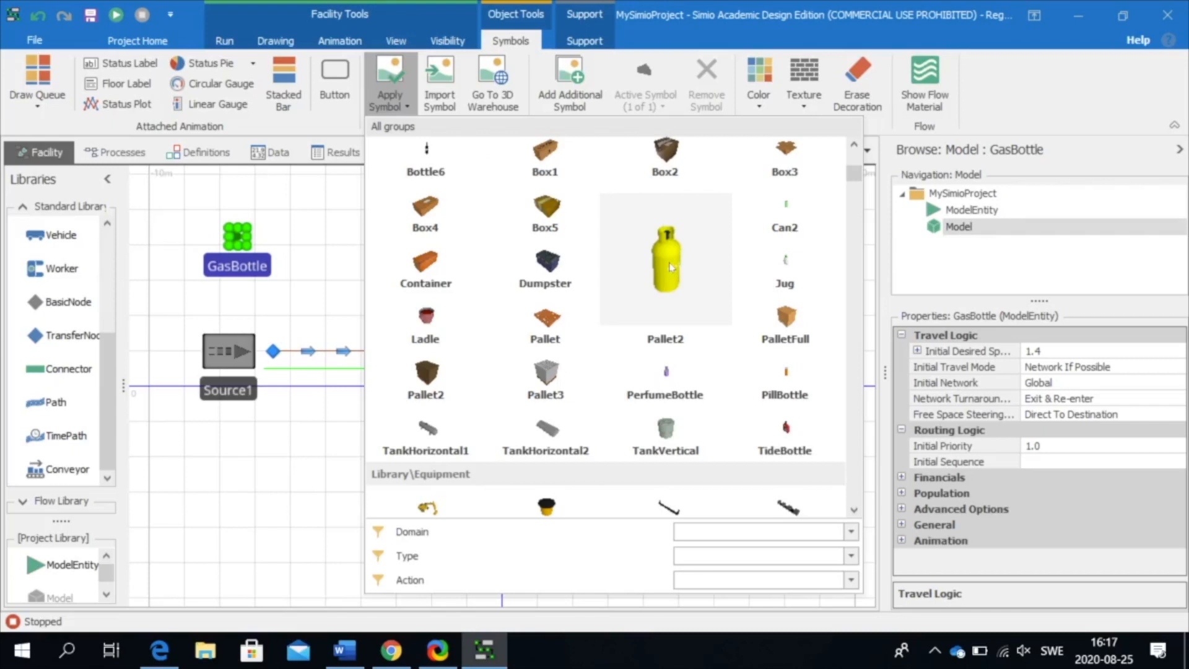
left_click(670, 267)
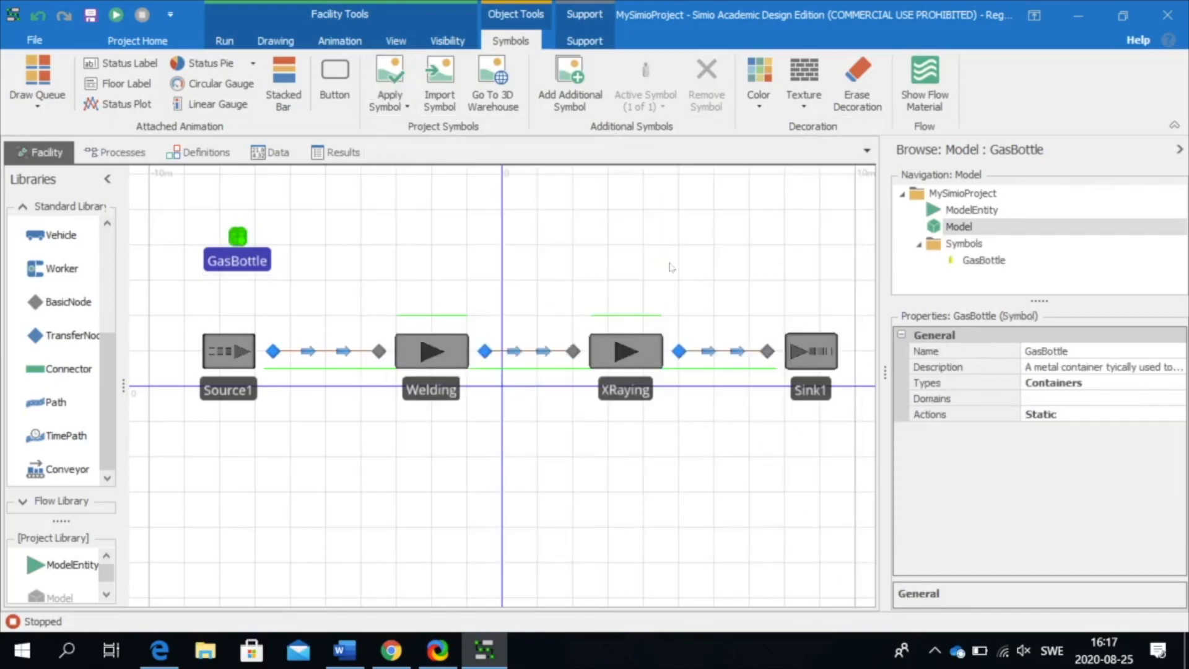
mouse_move(244, 240)
left_mouse_down()
mouse_move(255, 251)
mouse_move(233, 247)
mouse_move(231, 234)
left_mouse_up()
left_click(340, 249)
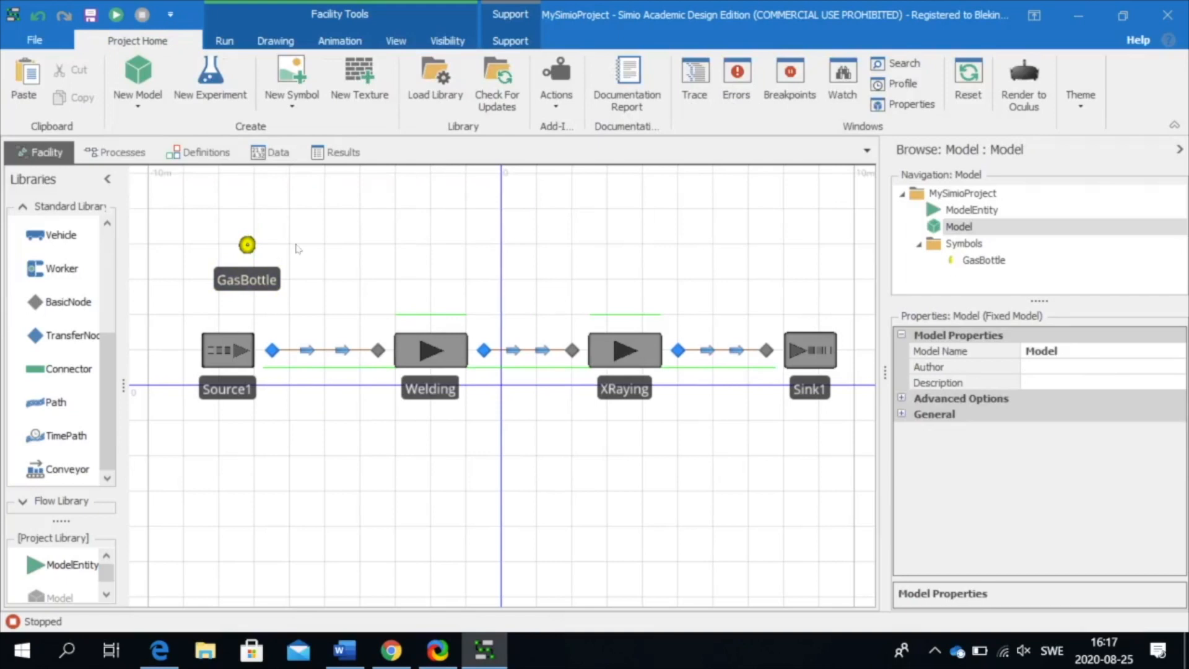
- Apply the Welder equipment symbol to the Welding server
left_click(433, 363)
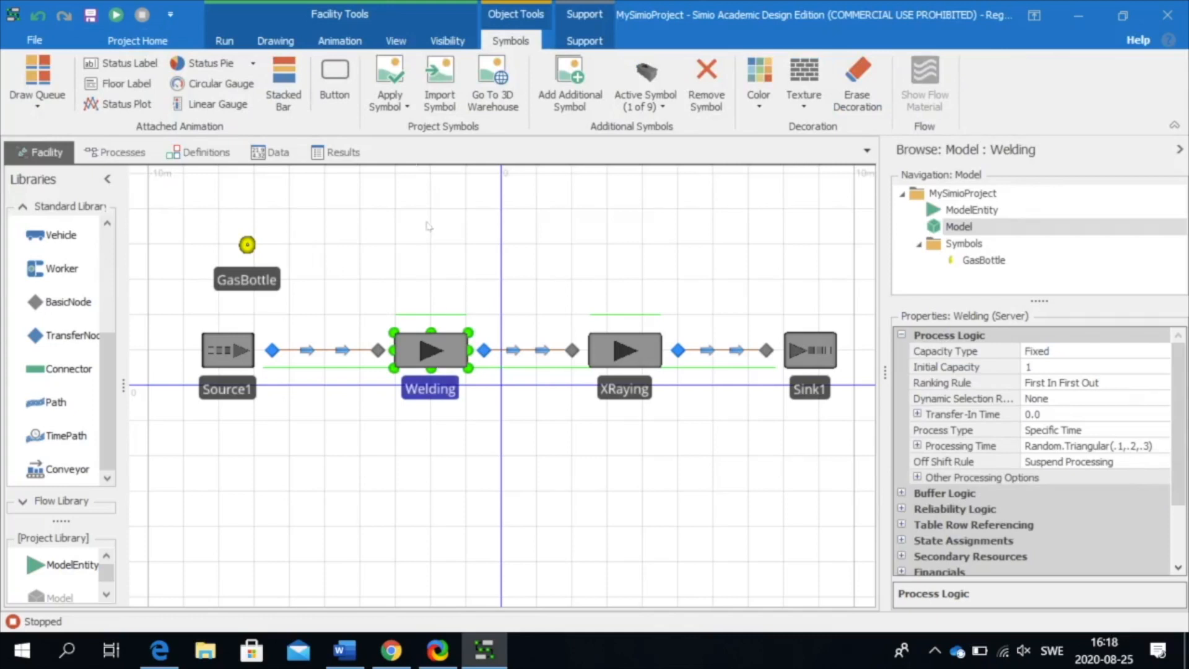
left_click(401, 109)
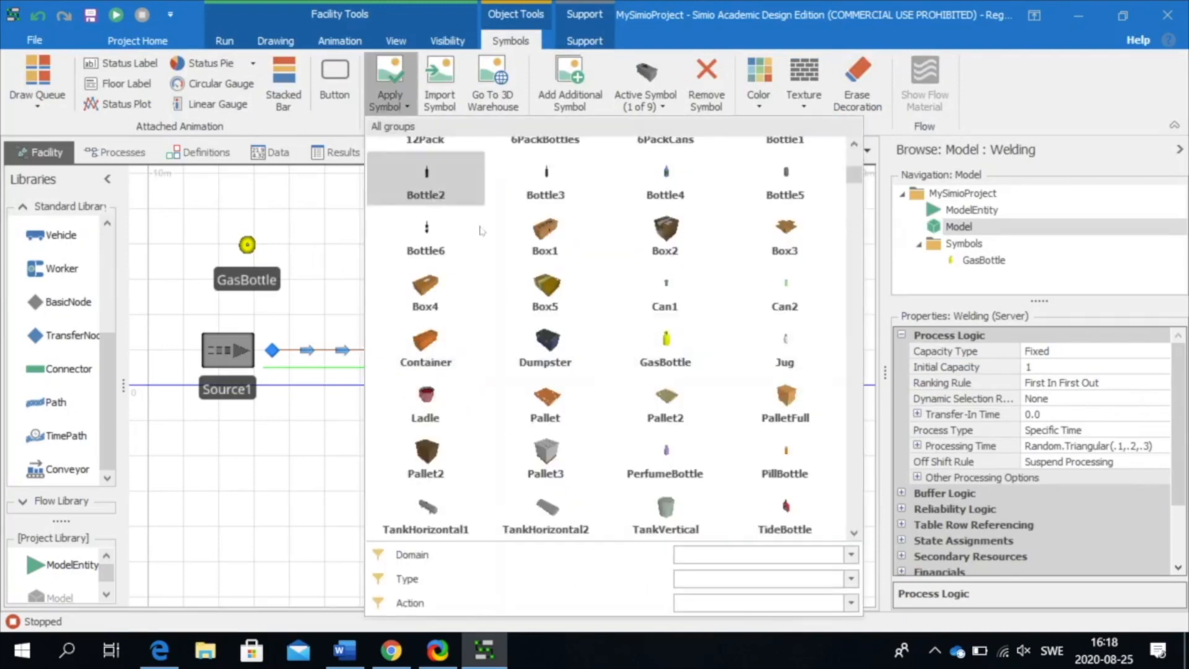
scroll(604, 384, "down", 5)
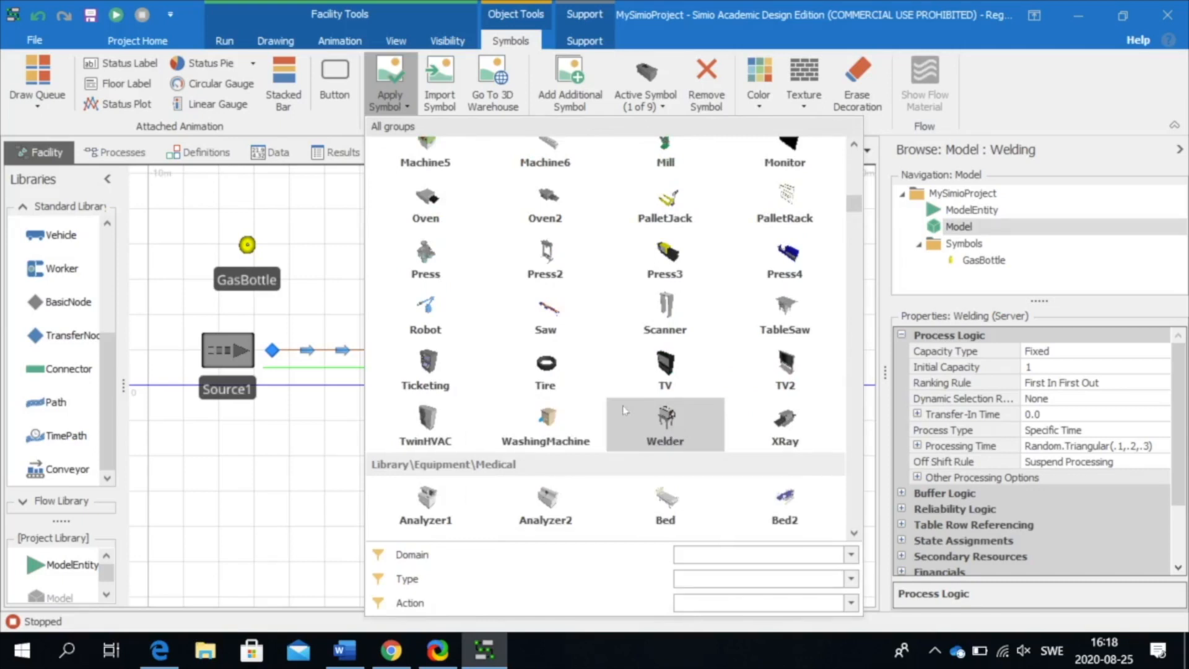
left_click(662, 416)
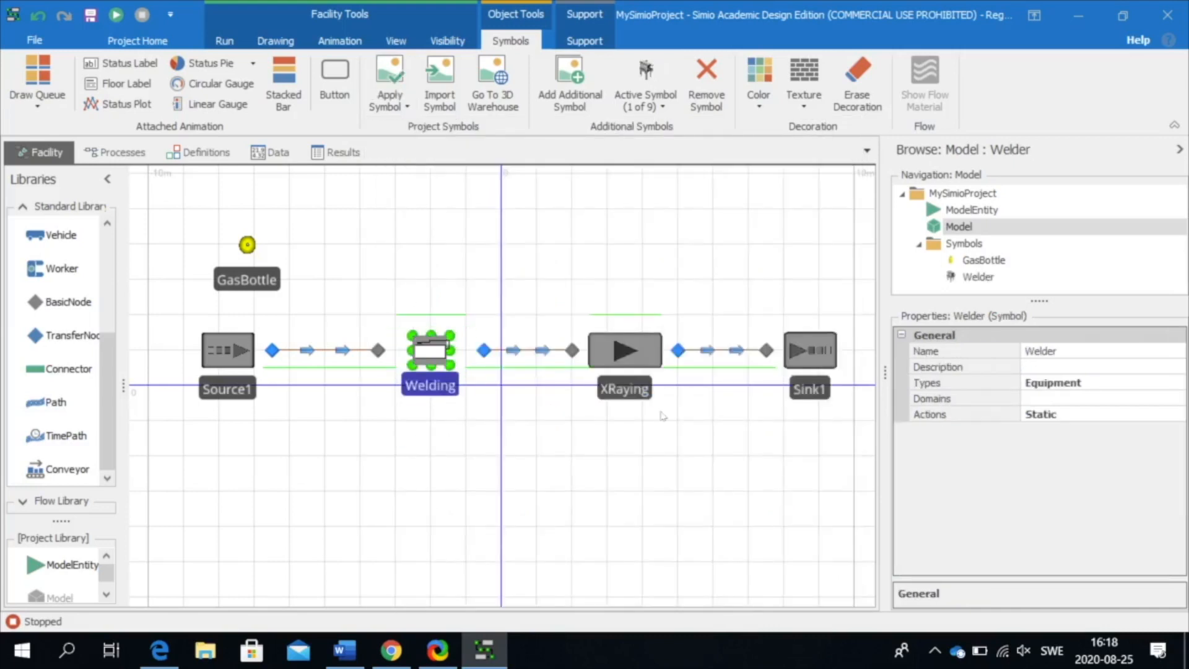
- Apply the XRay equipment symbol to the XRaying server
left_click(641, 351)
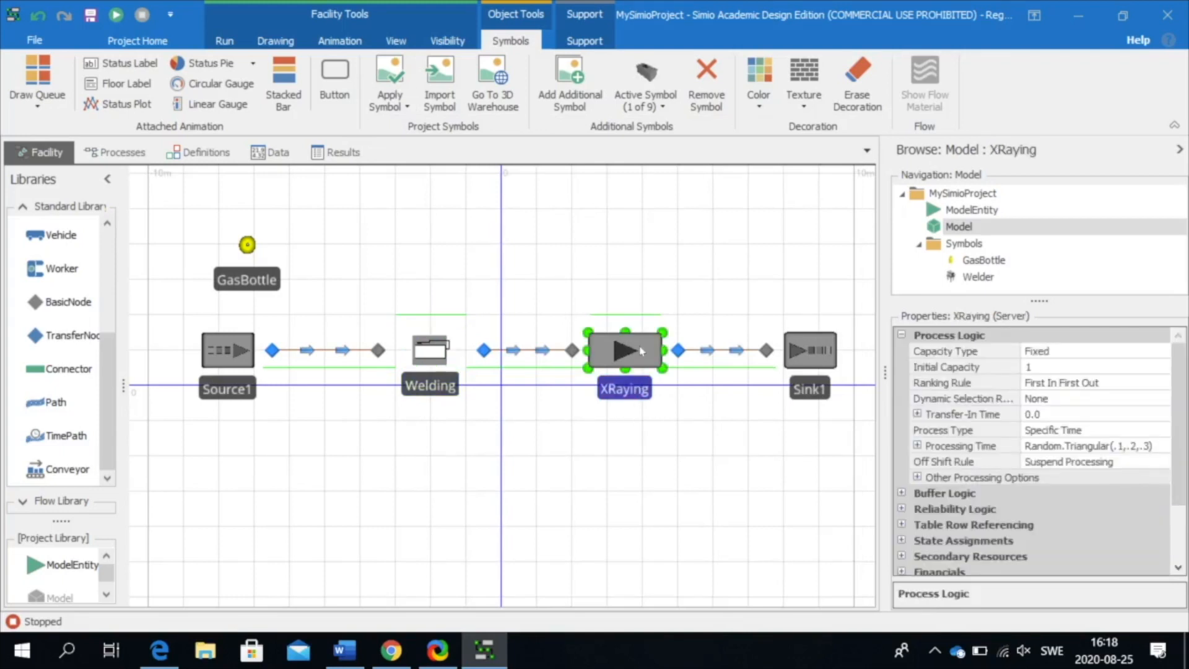
left_click(394, 109)
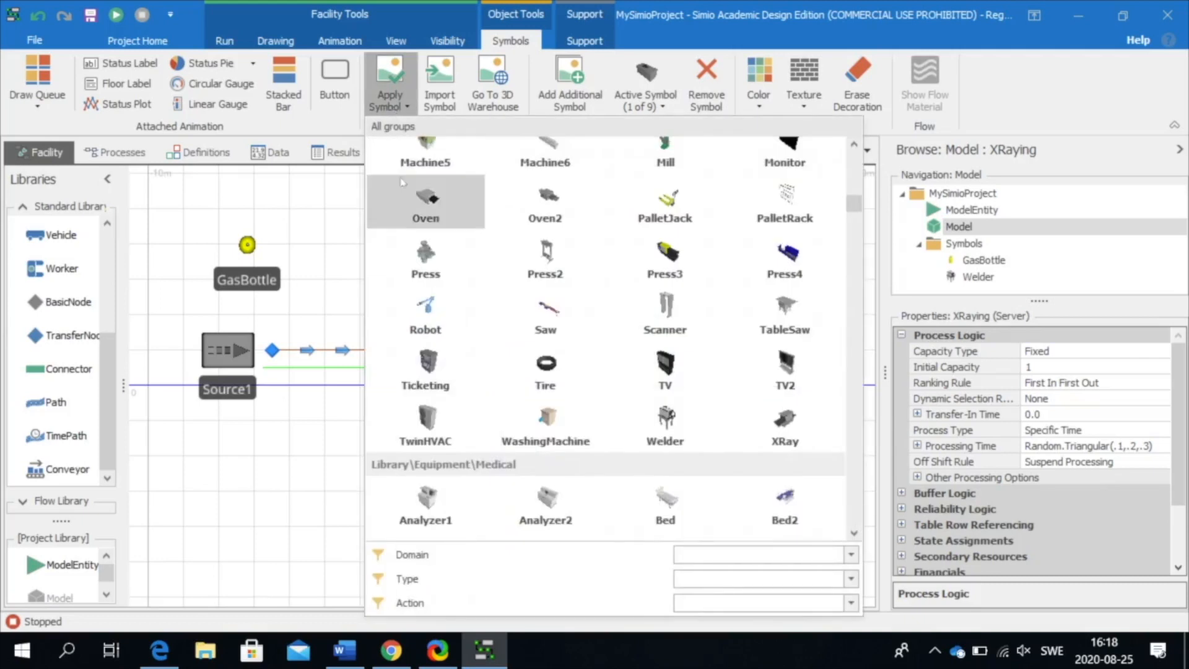
left_click(785, 427)
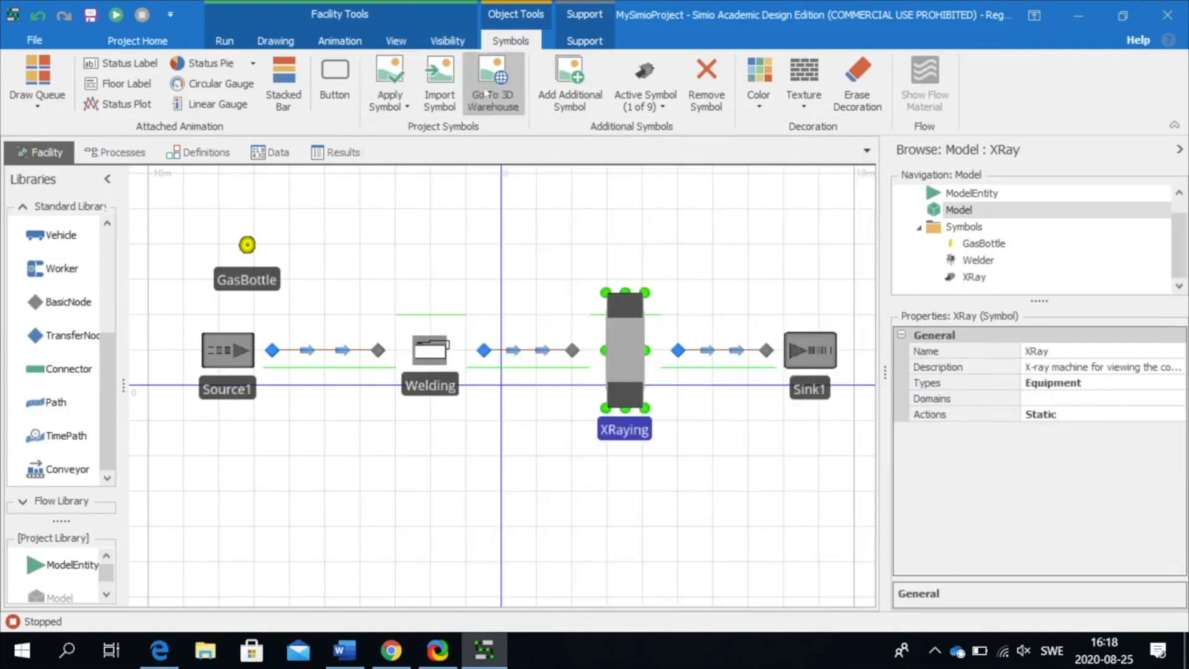
- Inspect the production line and its symbols in 3D and return to the 2D view
left_click(400, 42)
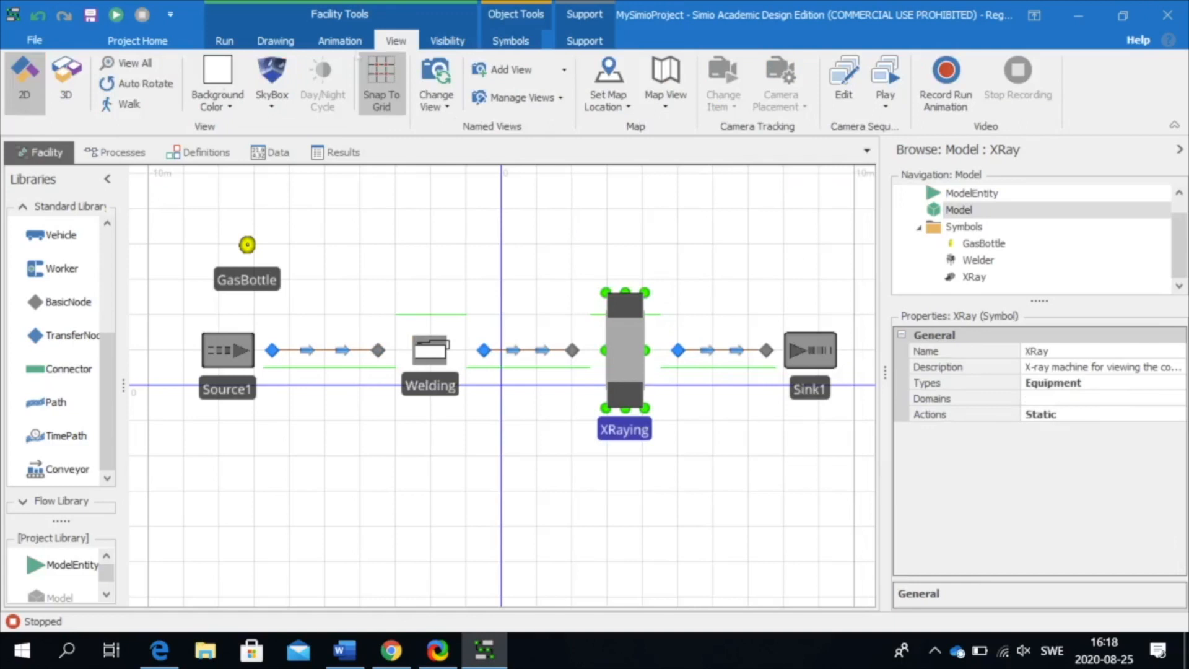
left_click(66, 80)
left_click_drag(381, 376, 274, 348)
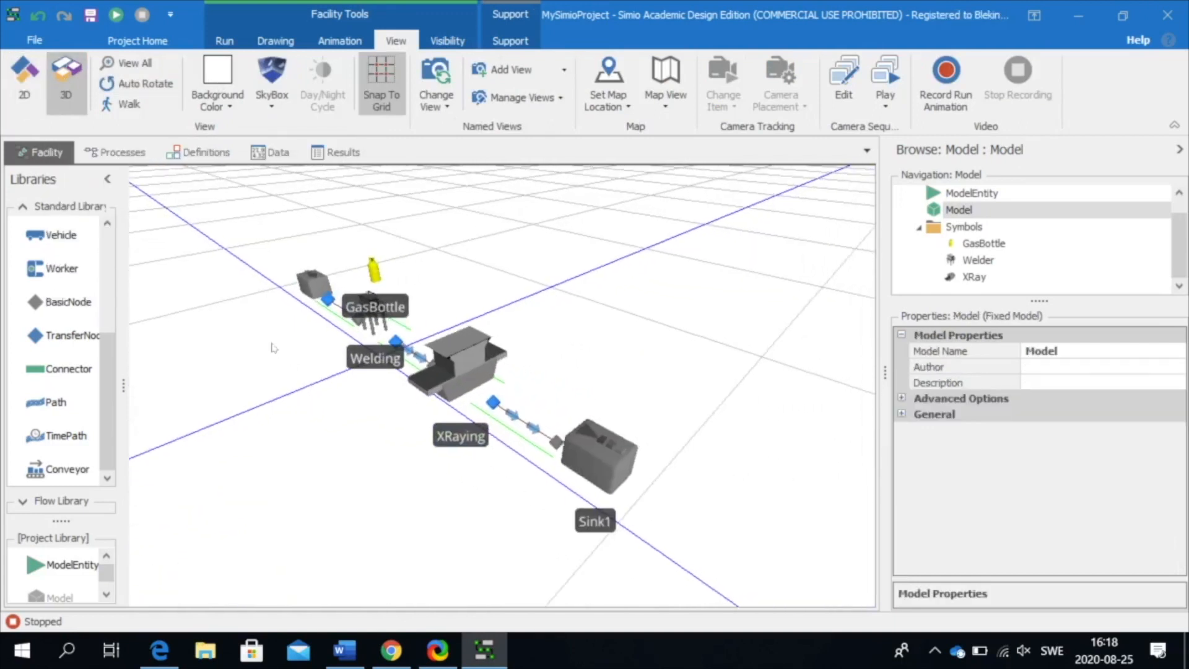
scroll(297, 344, "up", 3)
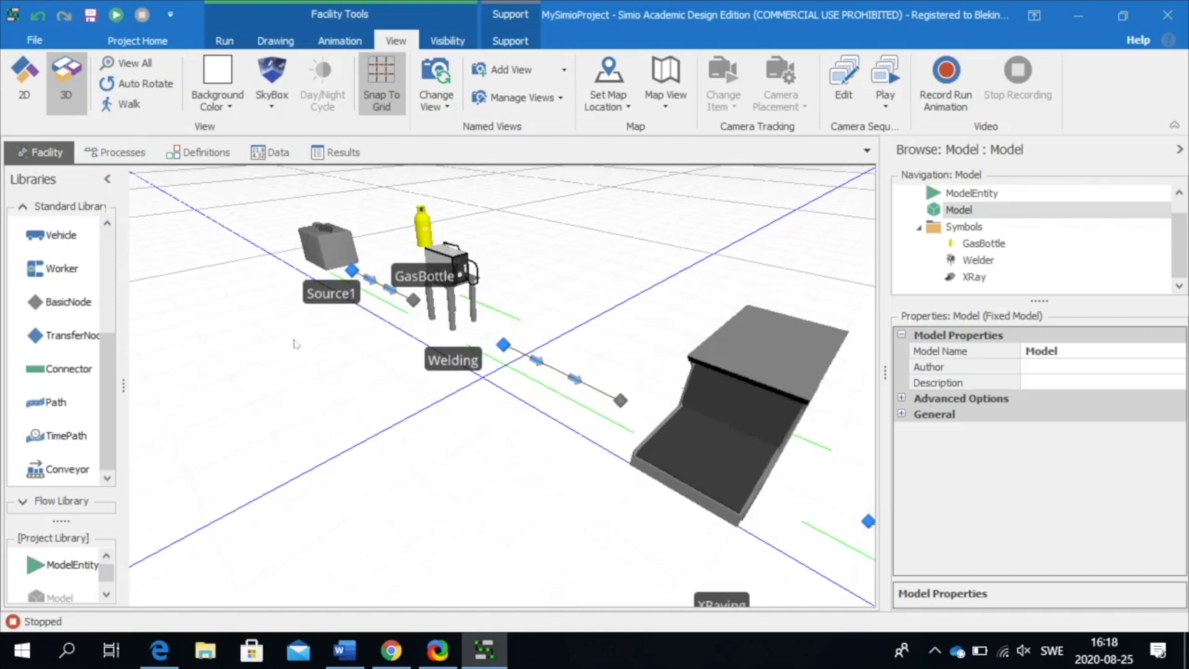
scroll(474, 470, "down", 4)
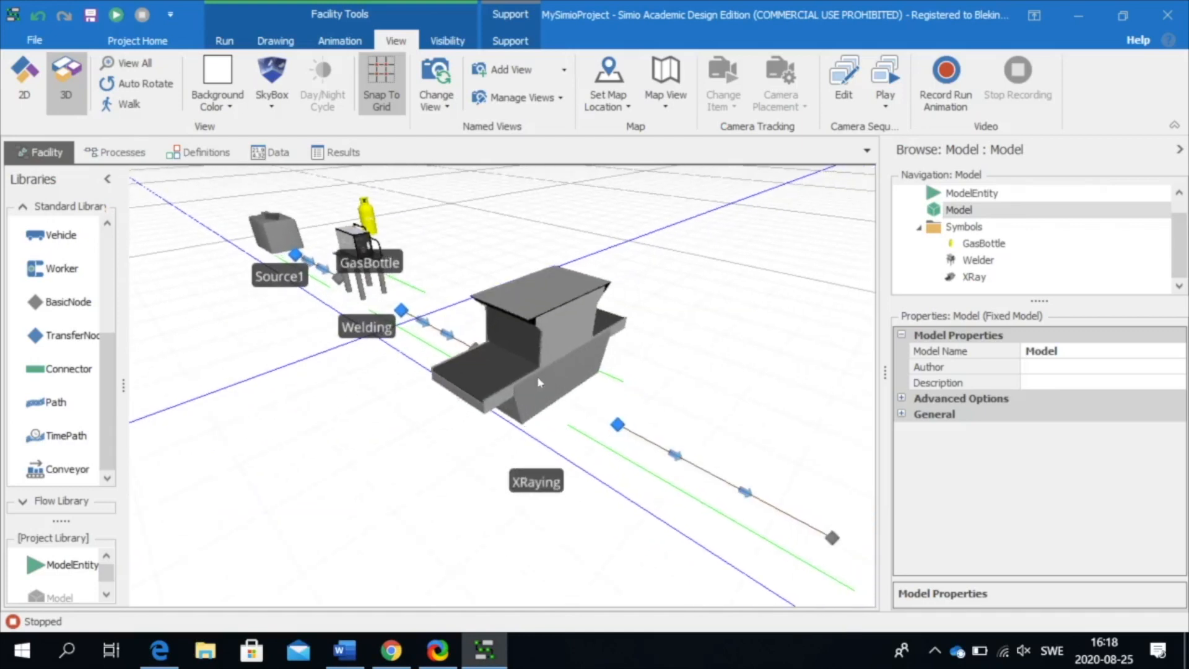
scroll(541, 396, "down", 2)
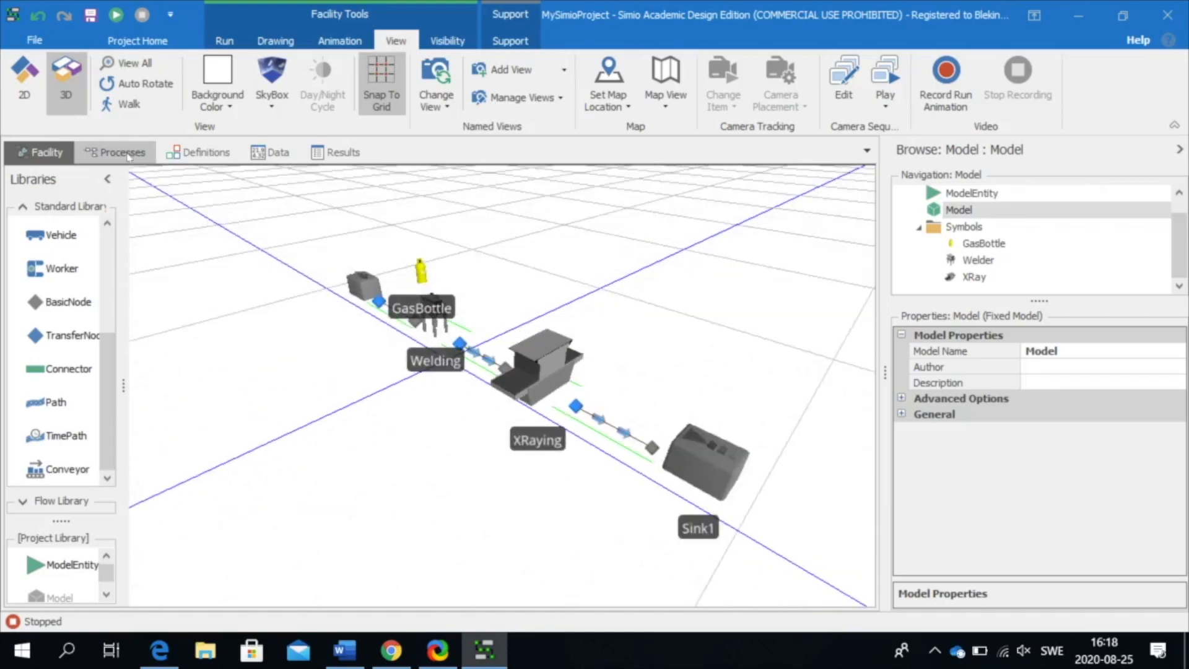
left_click(23, 81)
left_click_drag(521, 283, 591, 317)
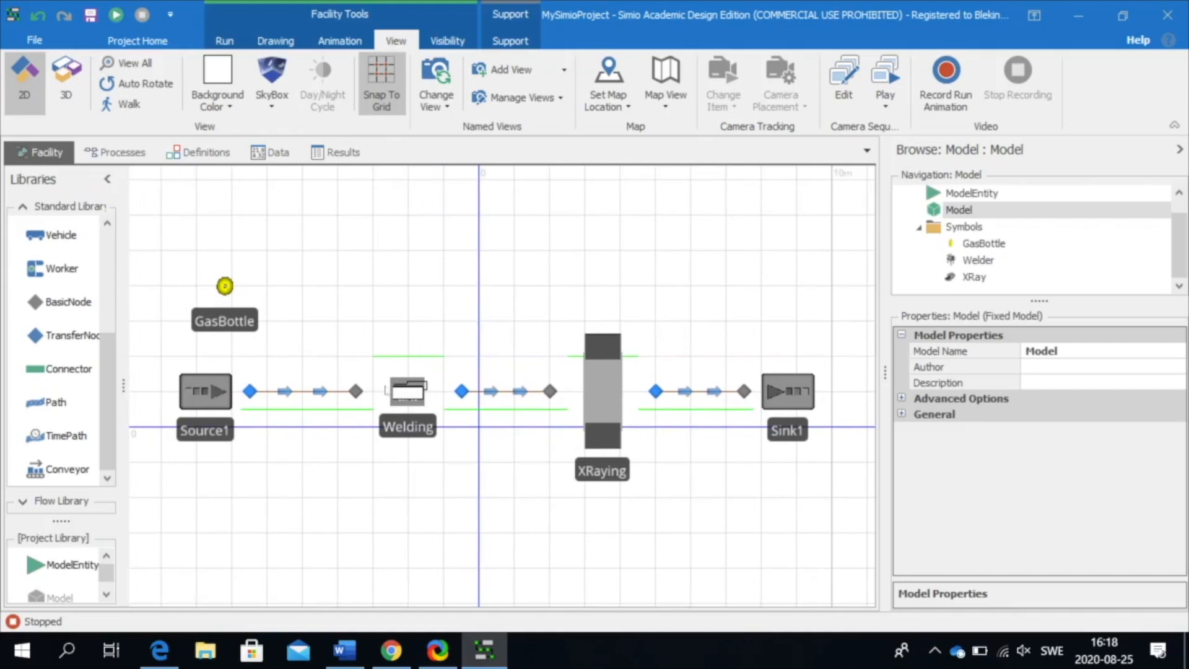
- Set the Welding server's processing time to Random.Triangular(1,2,3) minutes
left_click(413, 396)
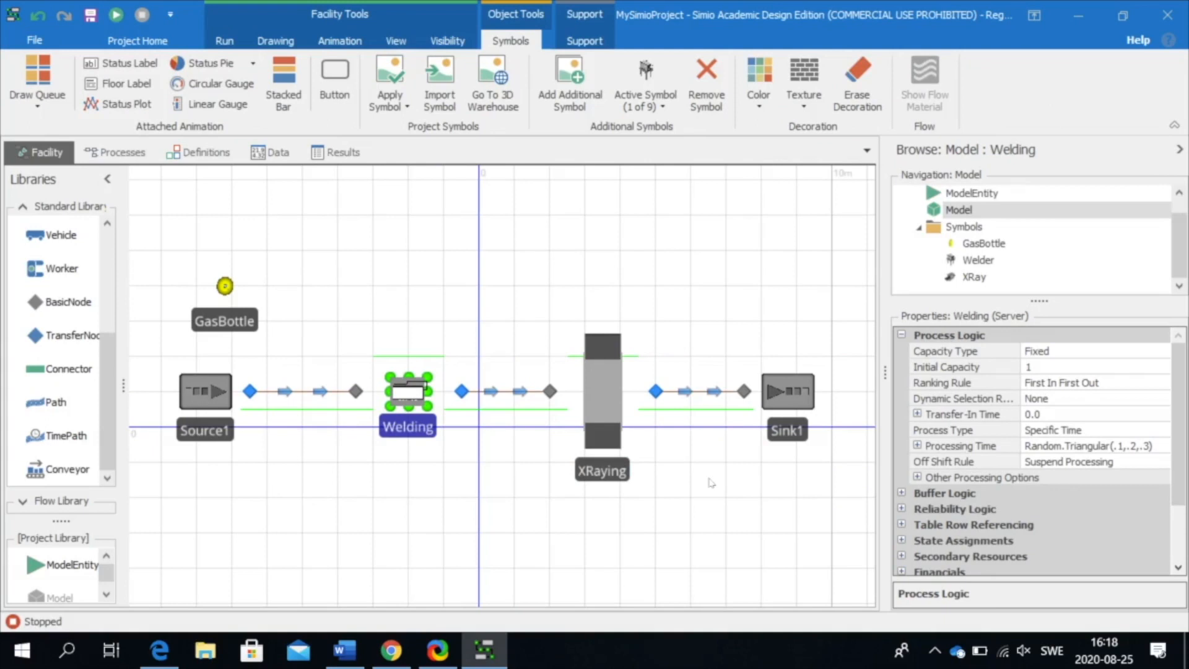
left_click(918, 445)
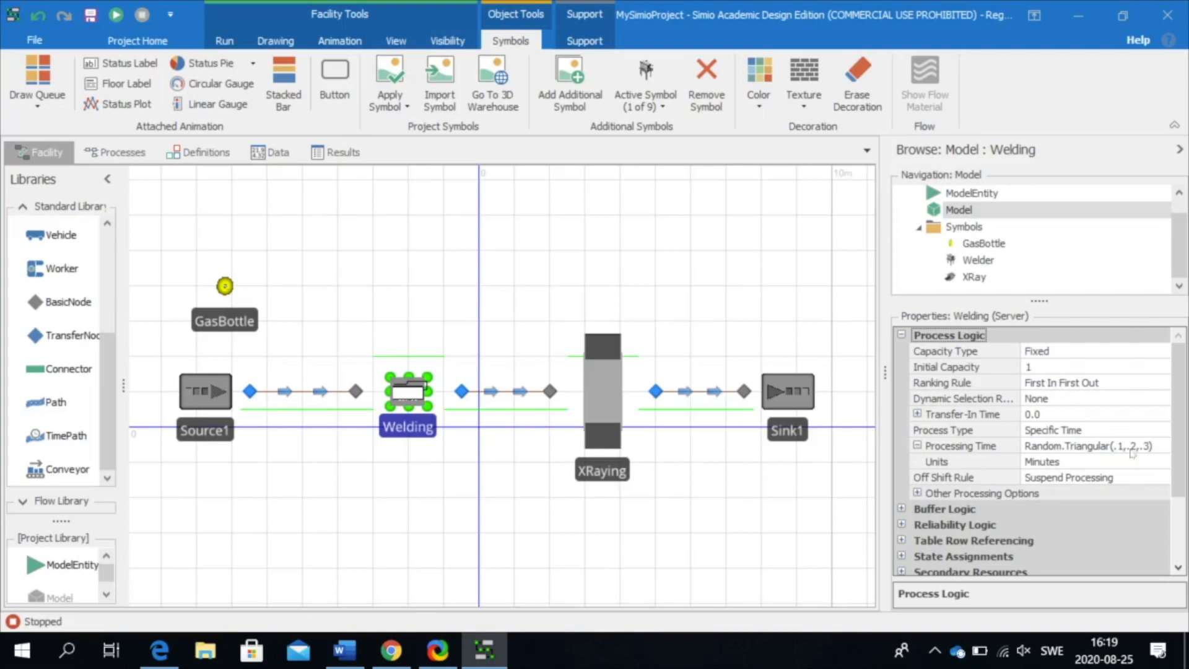
left_click(1118, 447)
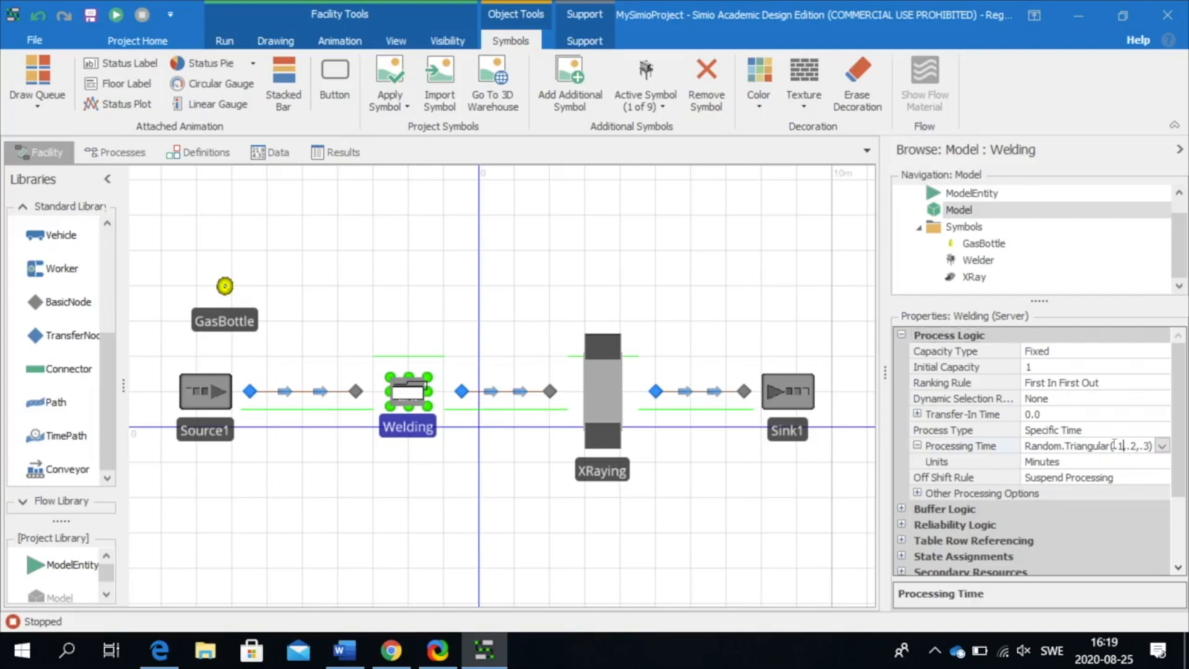
key("BackSpace")
key("BackSpace")
key("BackSpace")
key("BackSpace")
key("ctrl+z")
key("BackSpace")
key("Delete")
type("1,")
key("Delete")
key("Right")
key("Right")
key("Delete")
left_click(711, 527)
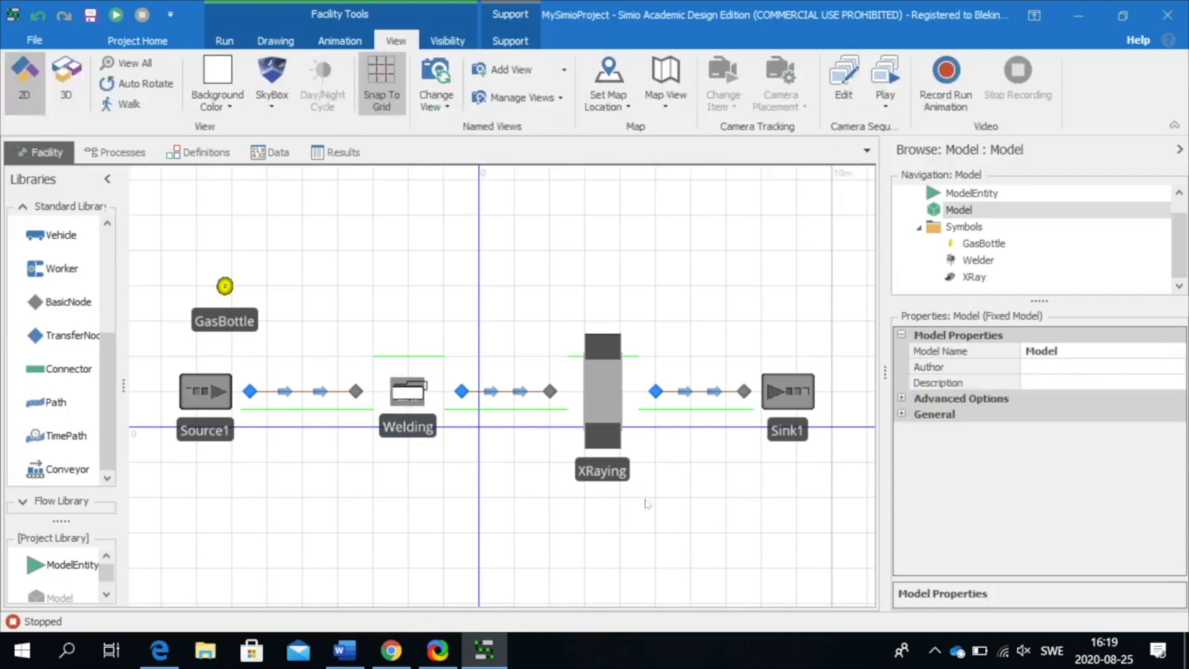
- Open the interarrival time expression of Source1 for editing and show its units
left_click(218, 399)
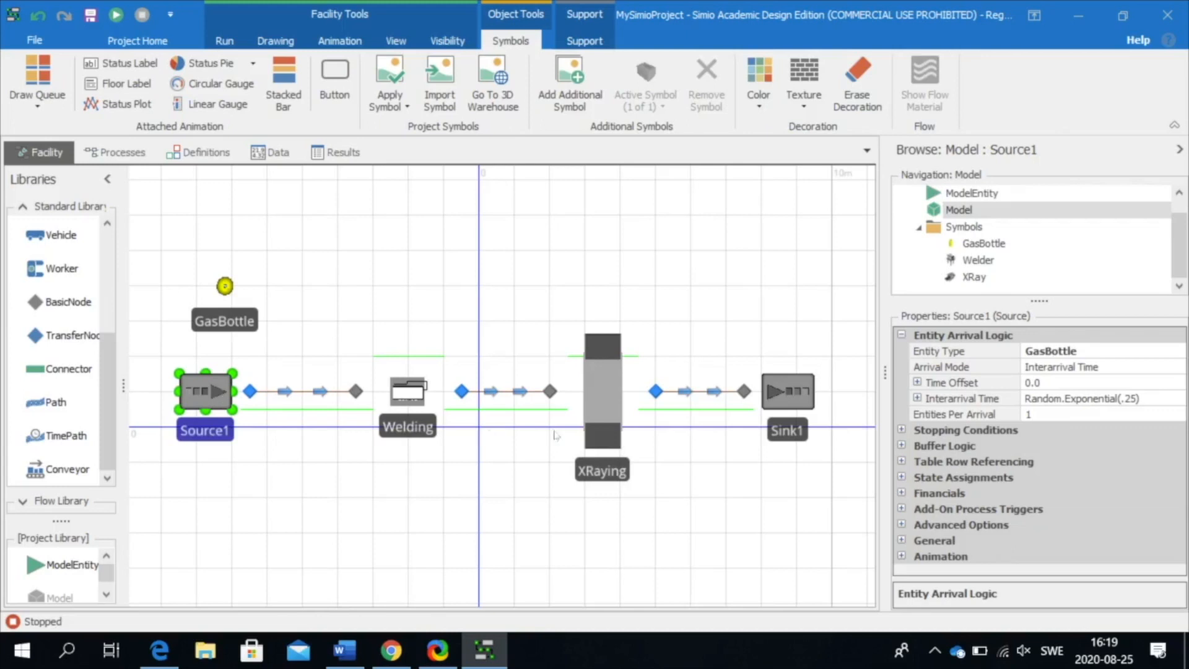
left_click(917, 399)
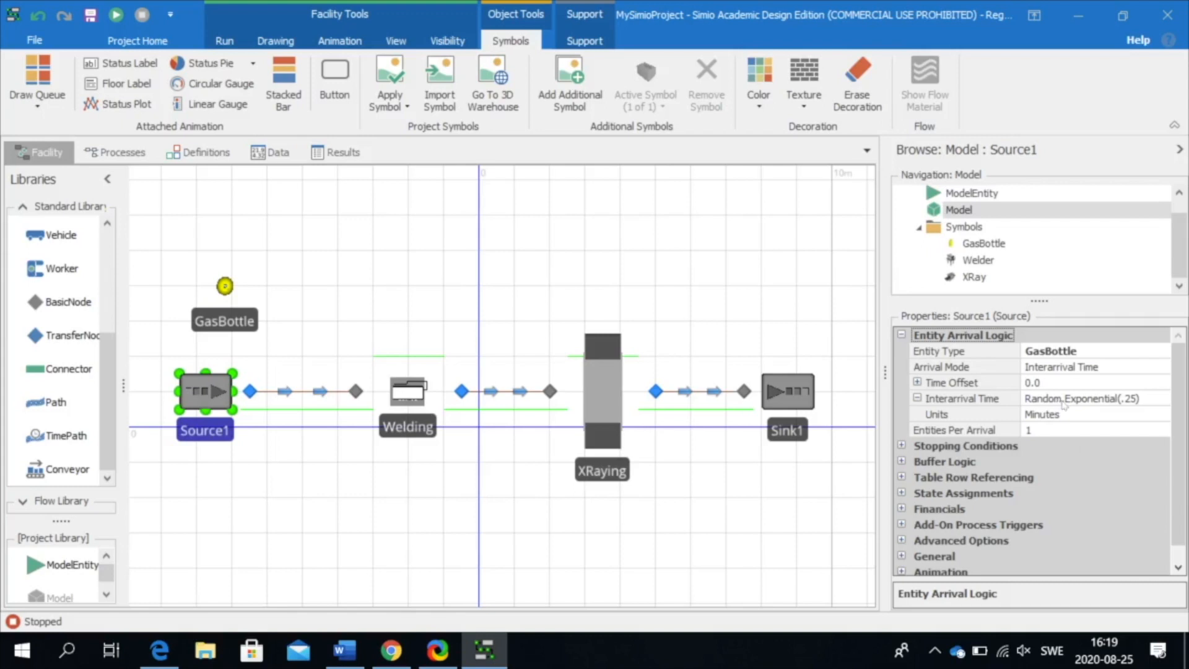
left_click(1131, 400)
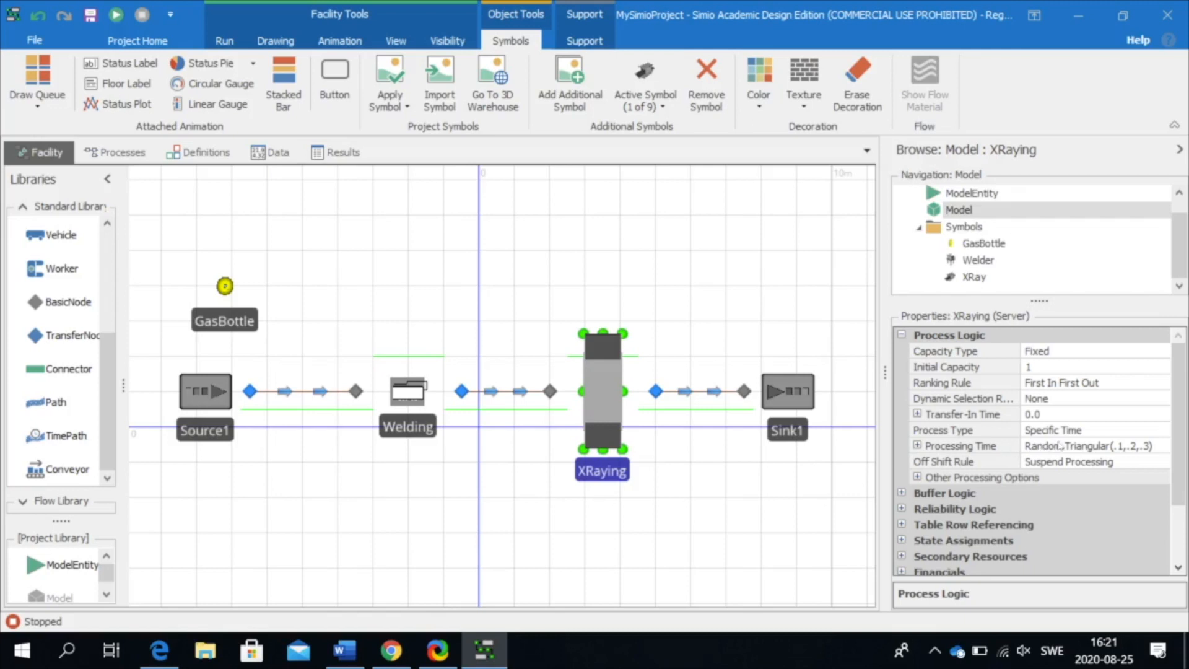
- Create a new referenced property named XRaying_ProcessingTime for the XRaying server's processing time
left_click(917, 446)
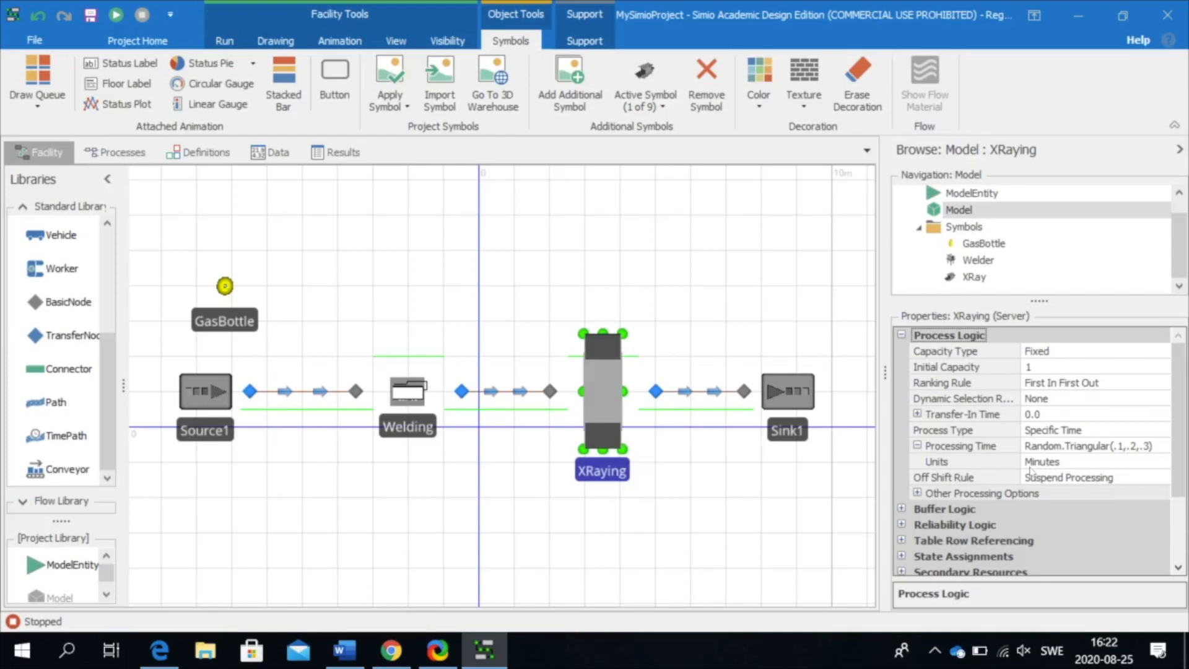
left_click(990, 450)
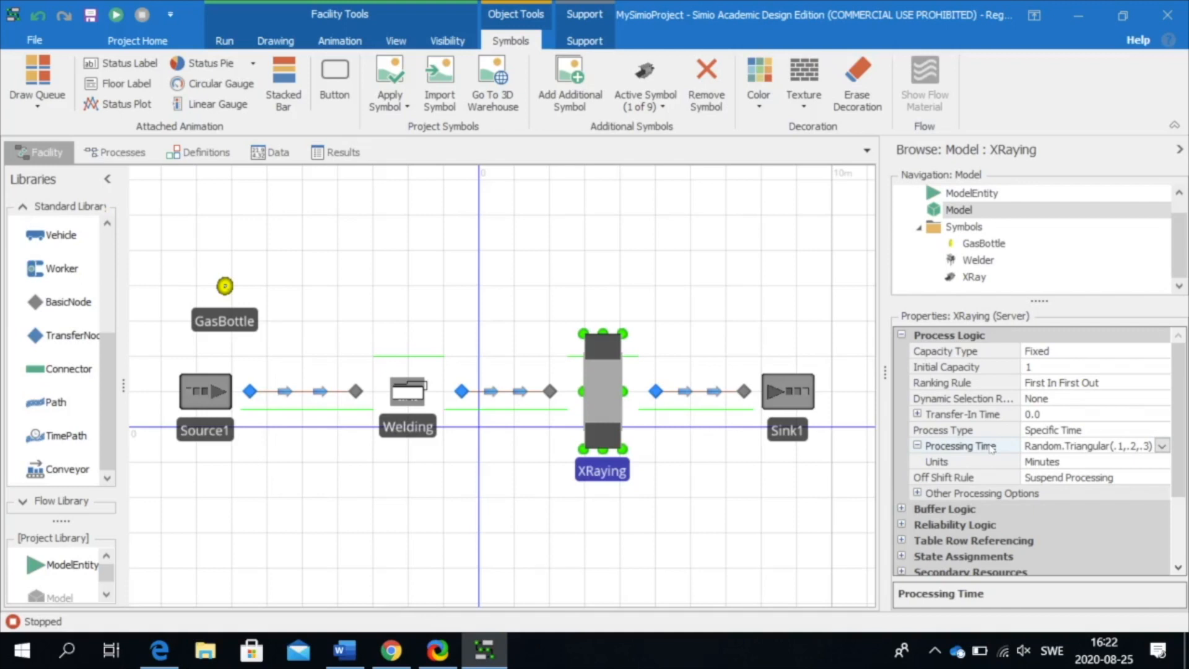
right_click(991, 449)
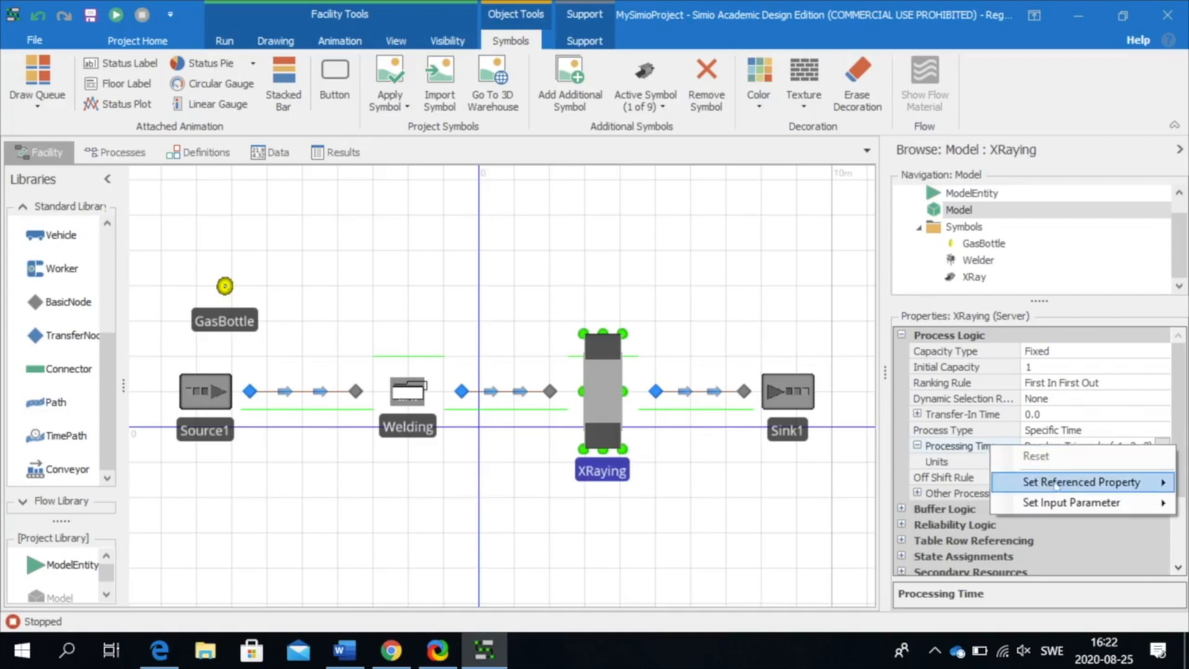
mouse_move(1056, 485)
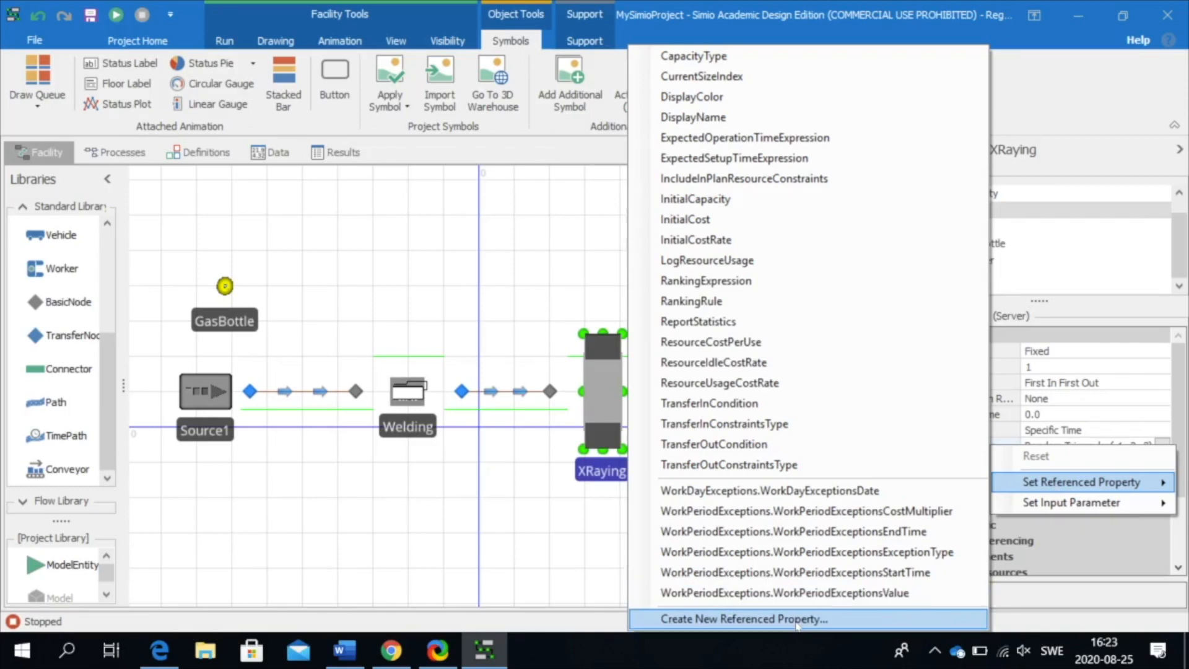
left_click(797, 619)
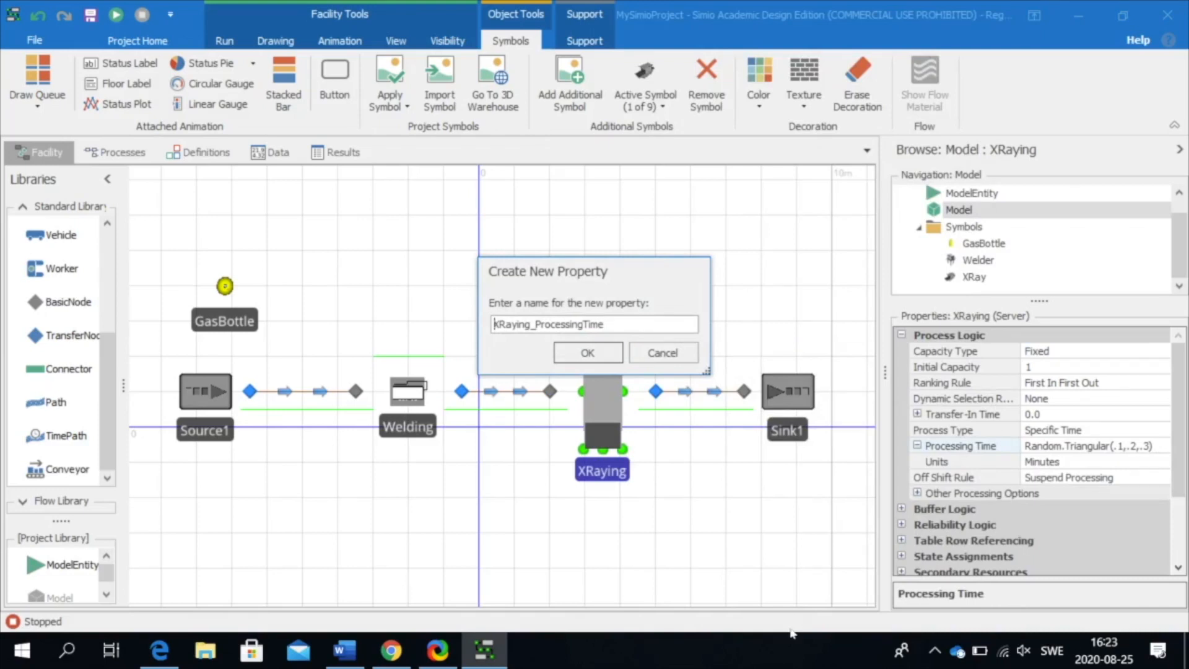
left_click(596, 353)
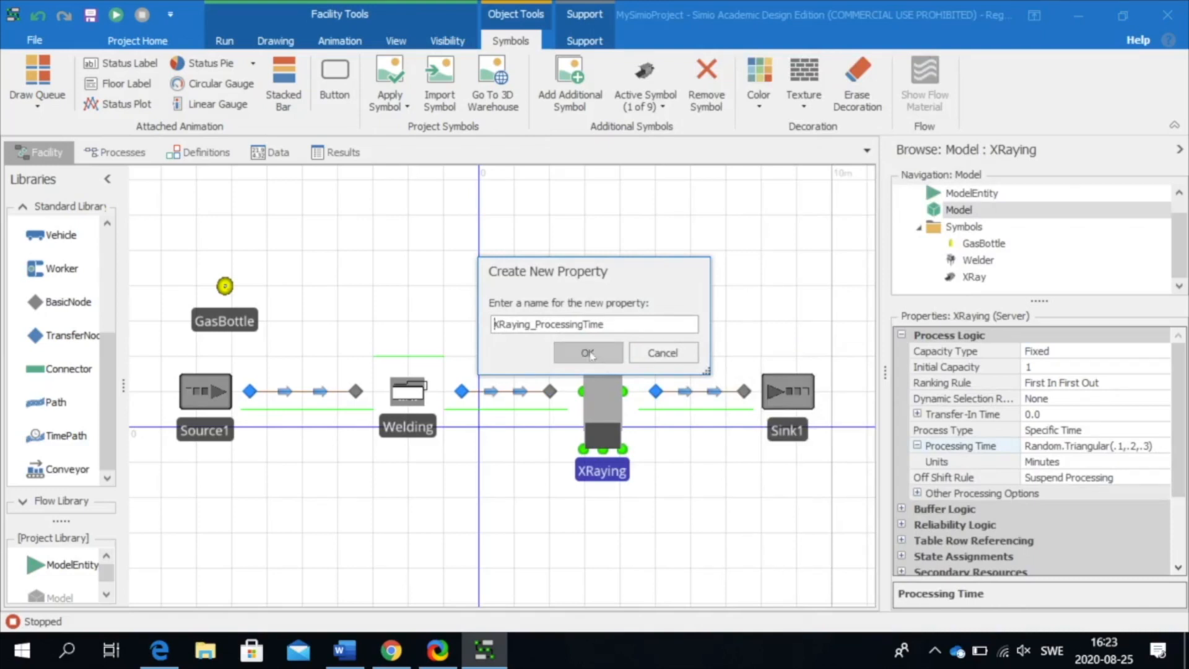
left_click(587, 354)
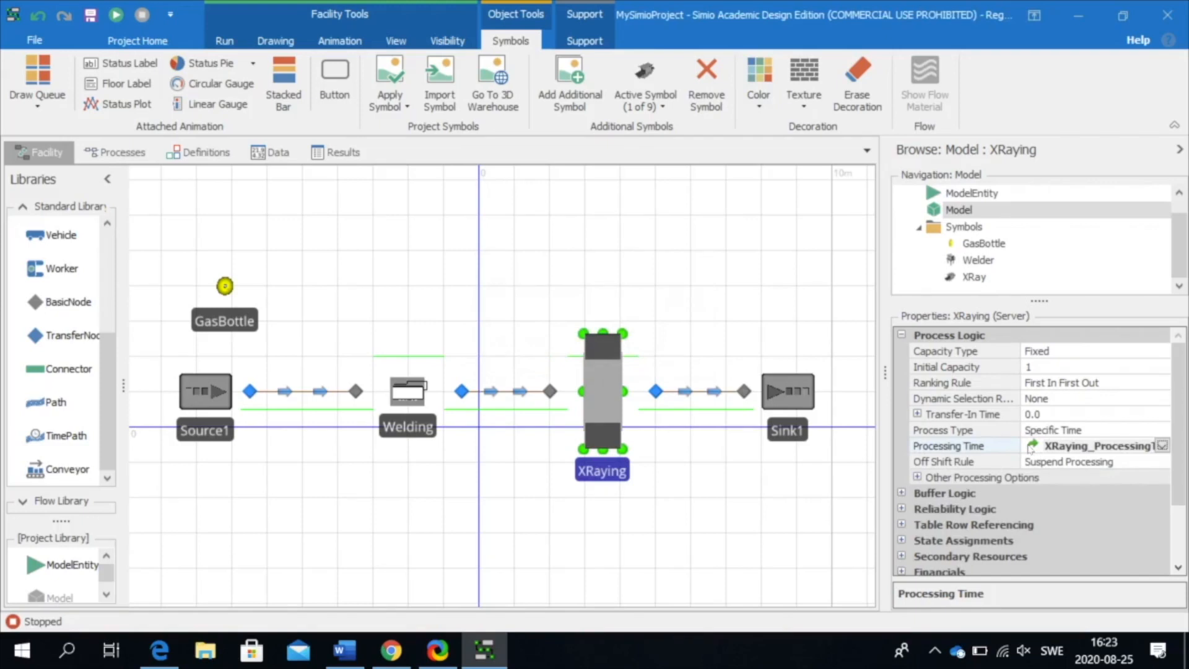
- Widen the properties area to show the full property name and create a new experiment for the Model
left_click_drag(884, 370, 843, 369)
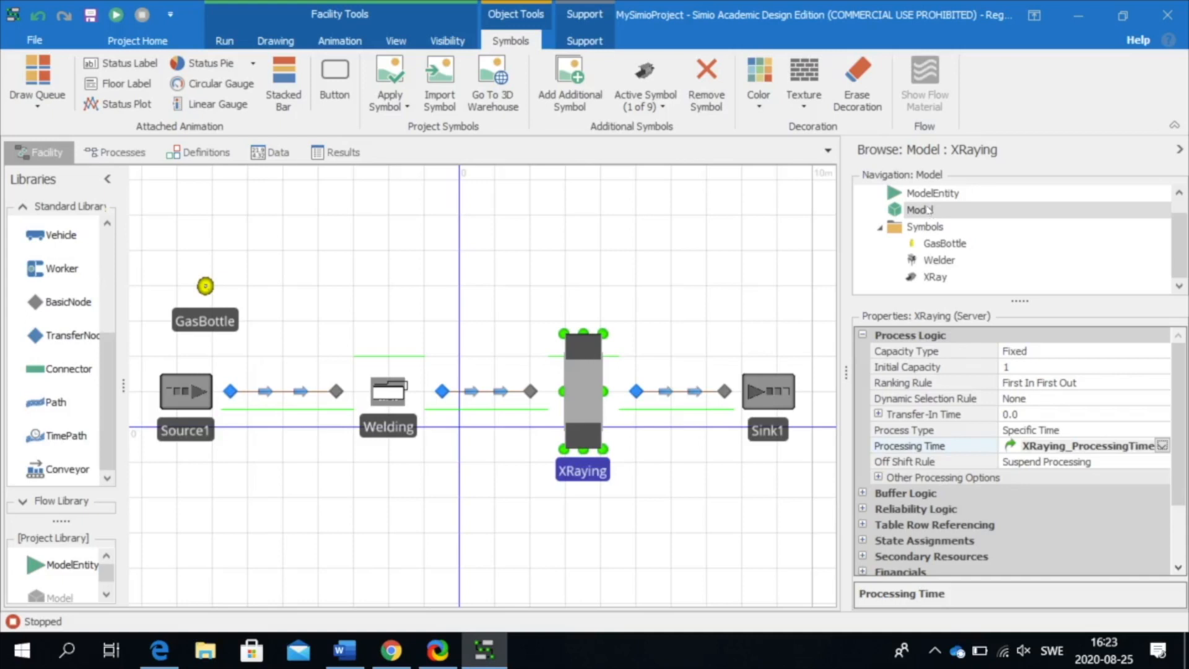
right_click(928, 211)
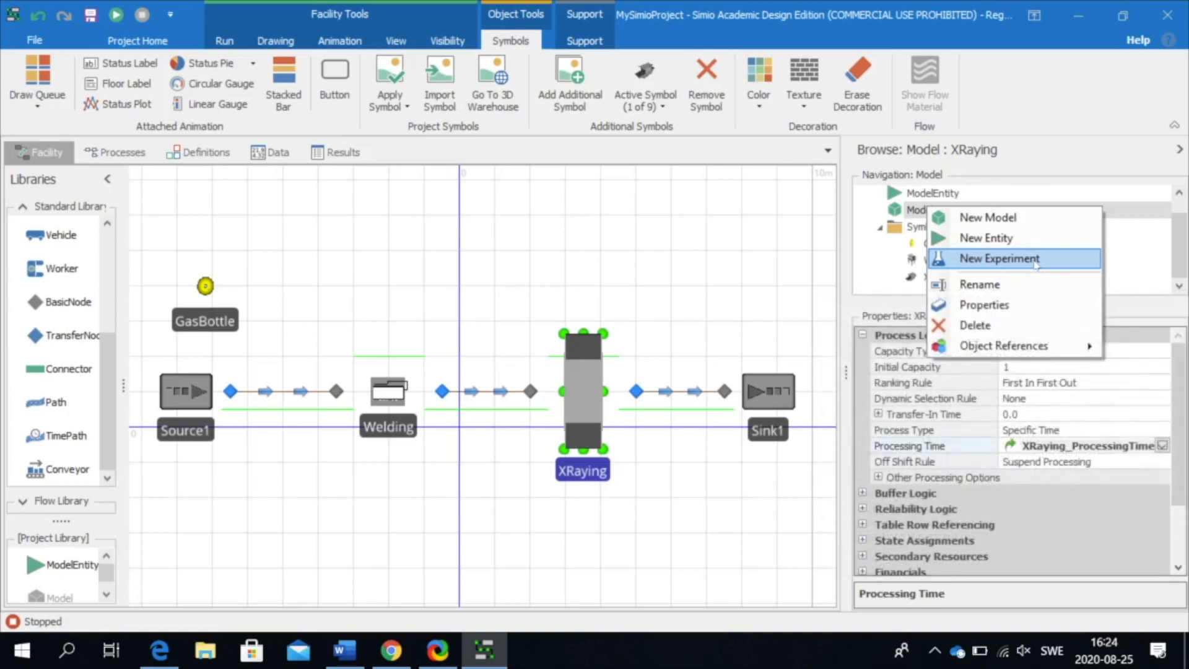
left_click(1036, 265)
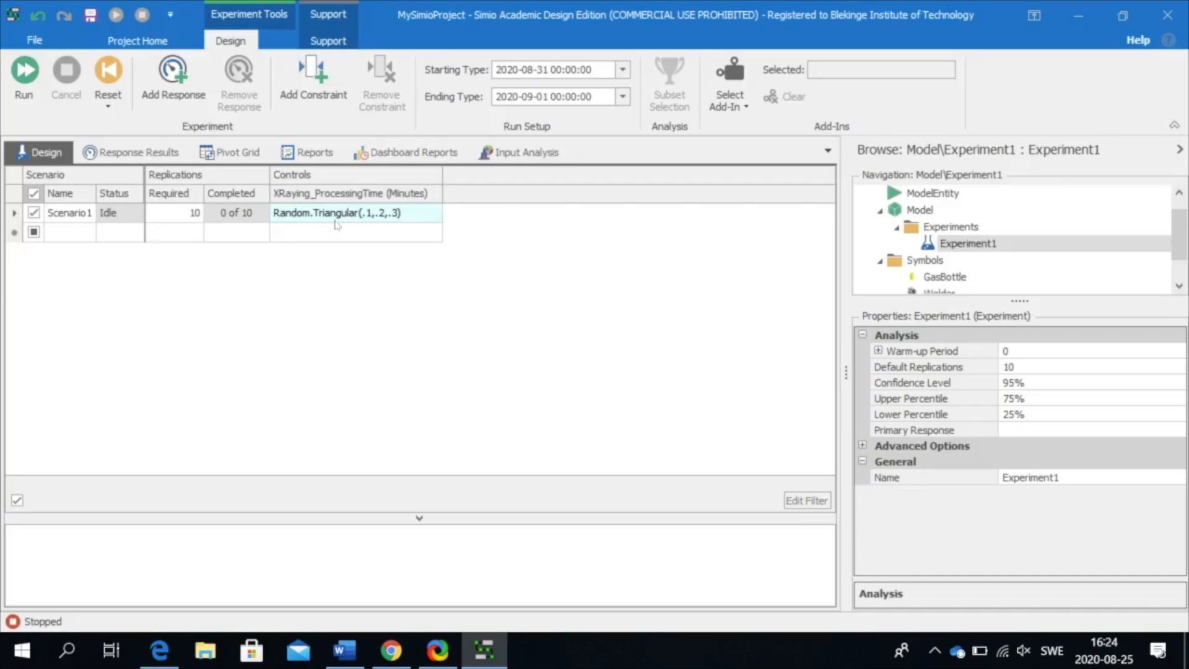
- Set the XRaying_ProcessingTime control of Scenario1 to Random.Triangular(3,4,5)
left_click(365, 212)
left_click(367, 212)
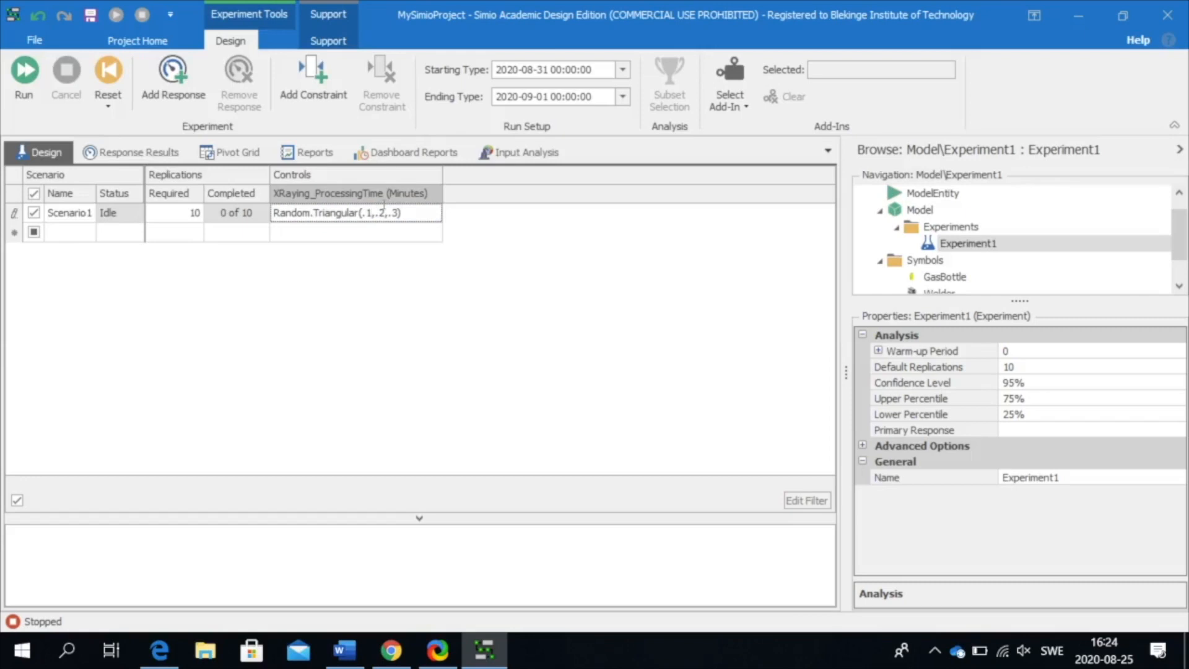
key("BackSpace")
key("BackSpace")
type("3")
key("Right")
key("Right")
key("BackSpace")
key("BackSpace")
type("4")
key("Right")
key("Right")
key("Right")
key("BackSpace")
key("BackSpace")
type("5")
- Add Scenario2 with XRaying_ProcessingTime set to Random.Triangular(1,4,7), and check the control's units
left_click(350, 233)
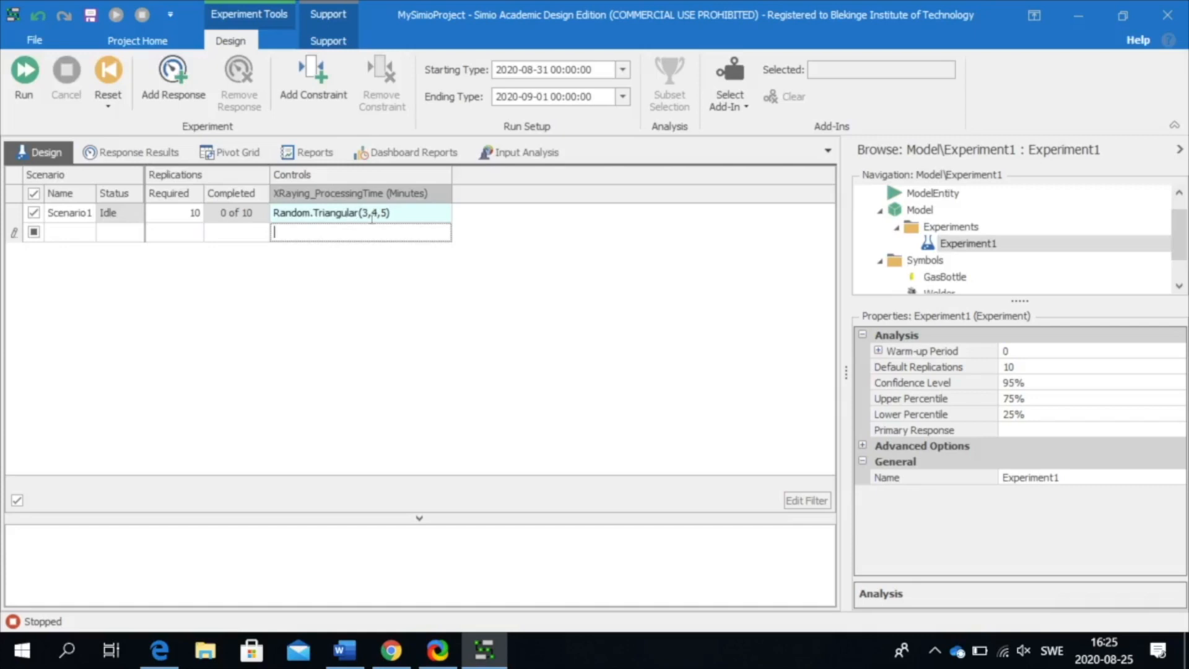
type("a")
key("BackSpace")
type("R")
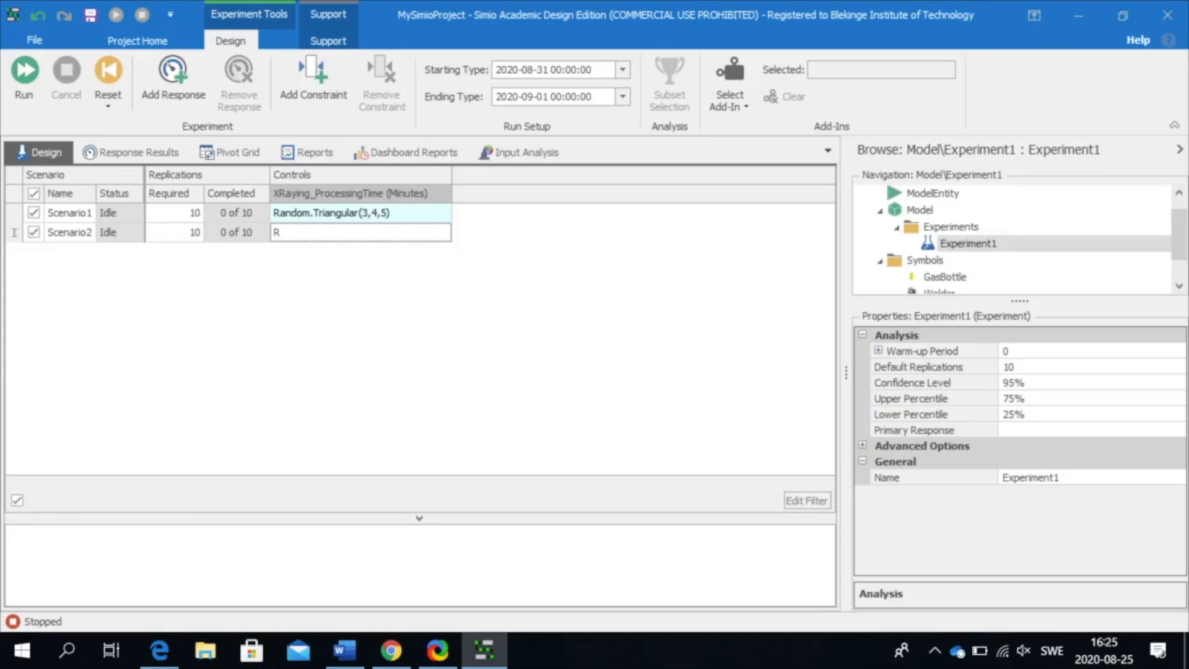
type("andom.Triangular(1,")
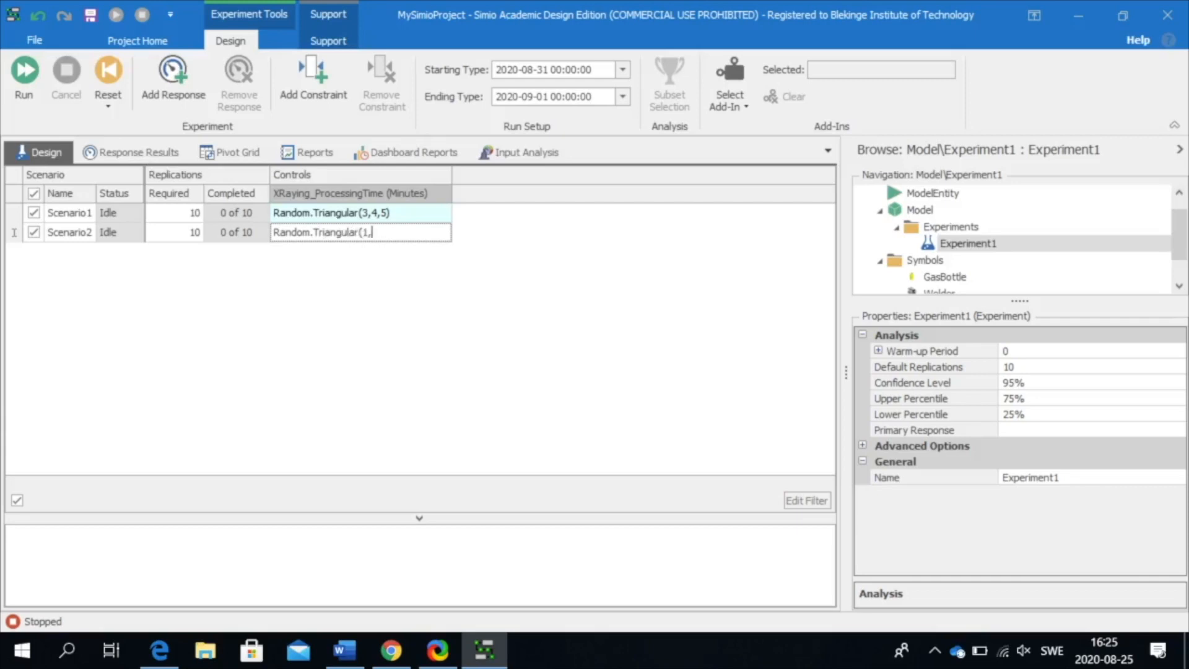
type("4,7(")
key("Return")
double_click(409, 233)
key("BackSpace")
type(")")
left_click(378, 317)
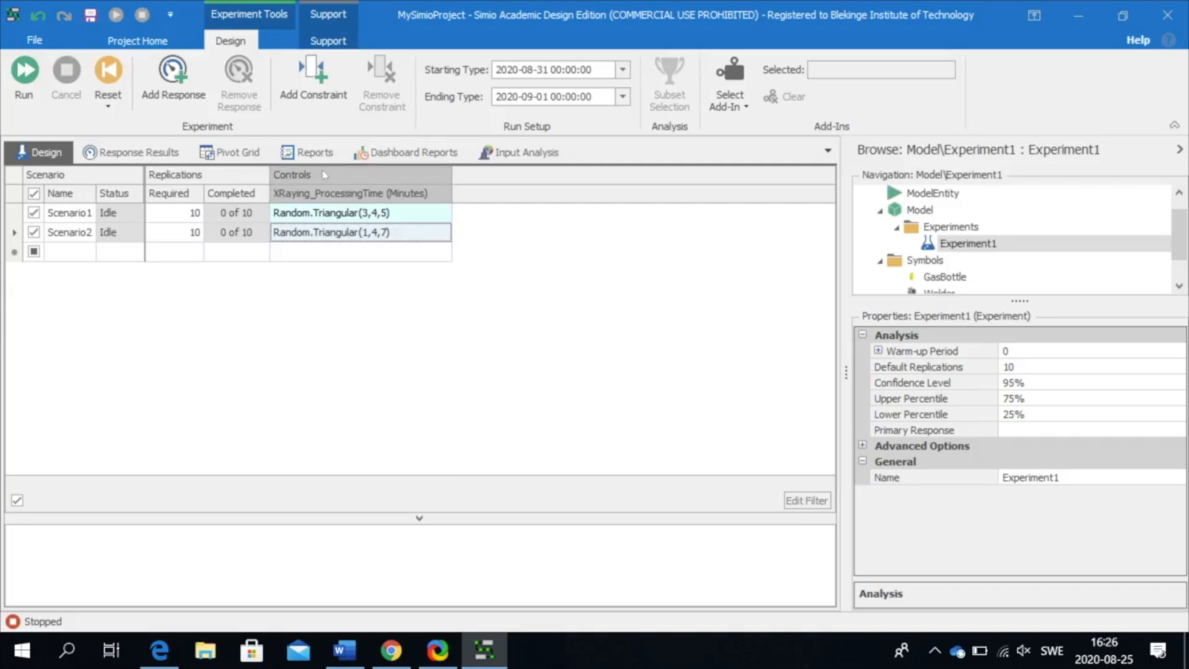
left_click(326, 193)
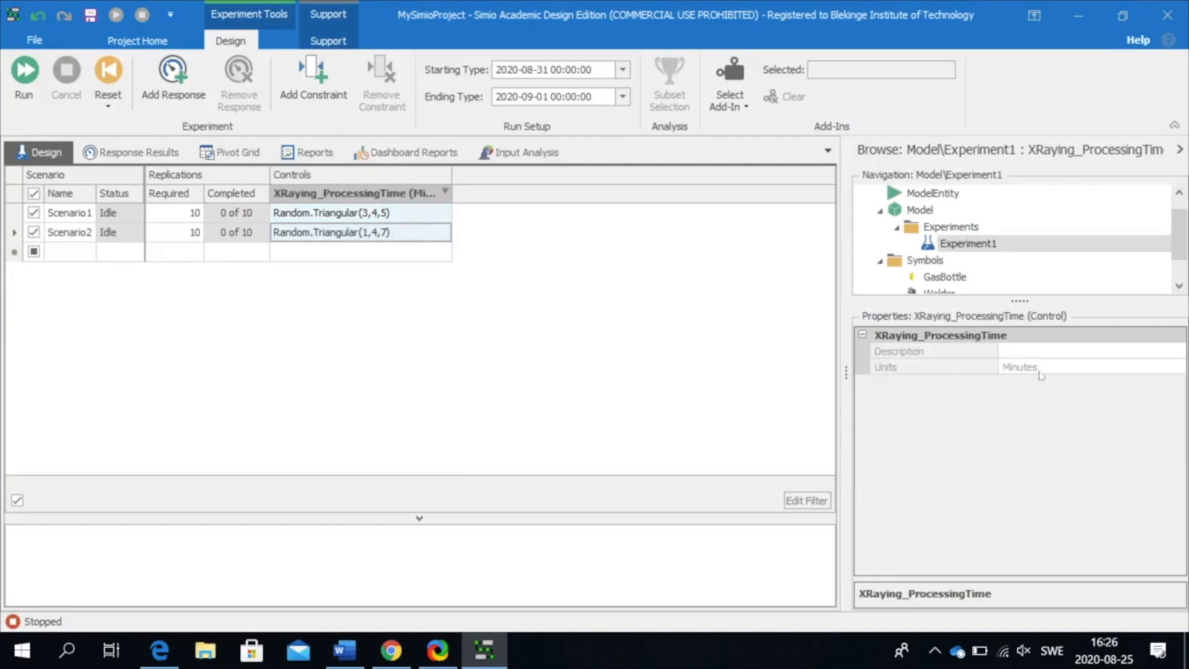
left_click(372, 341)
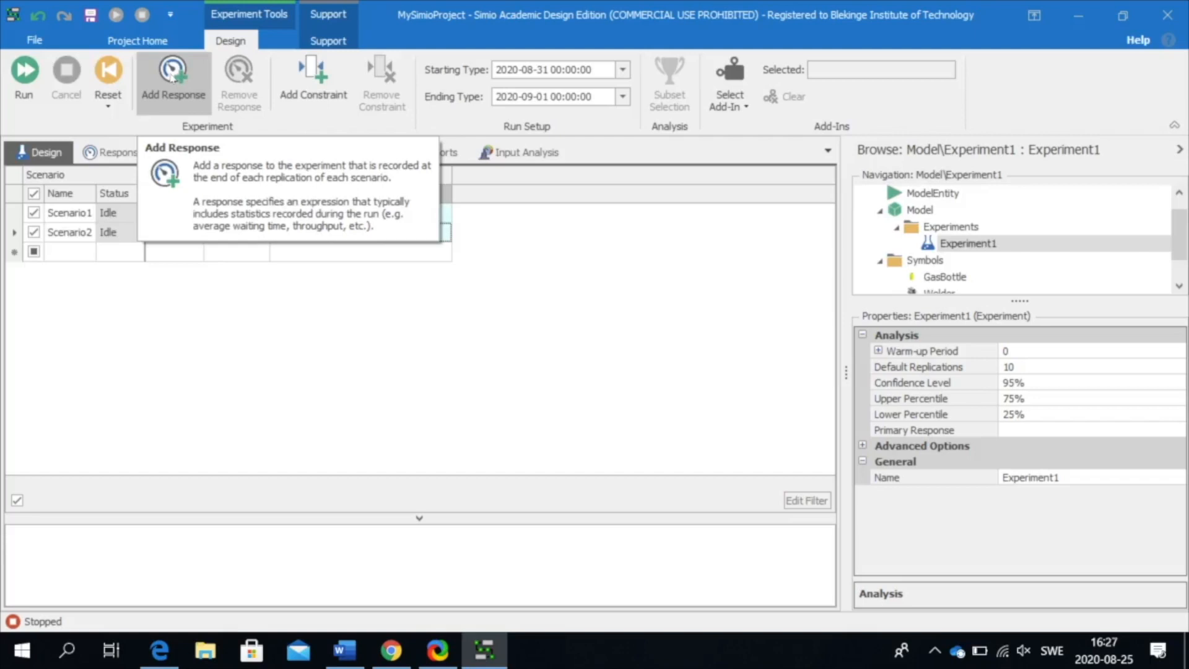
- Add a response to the experiment and name it TimeInSystemAVG
left_click(172, 73)
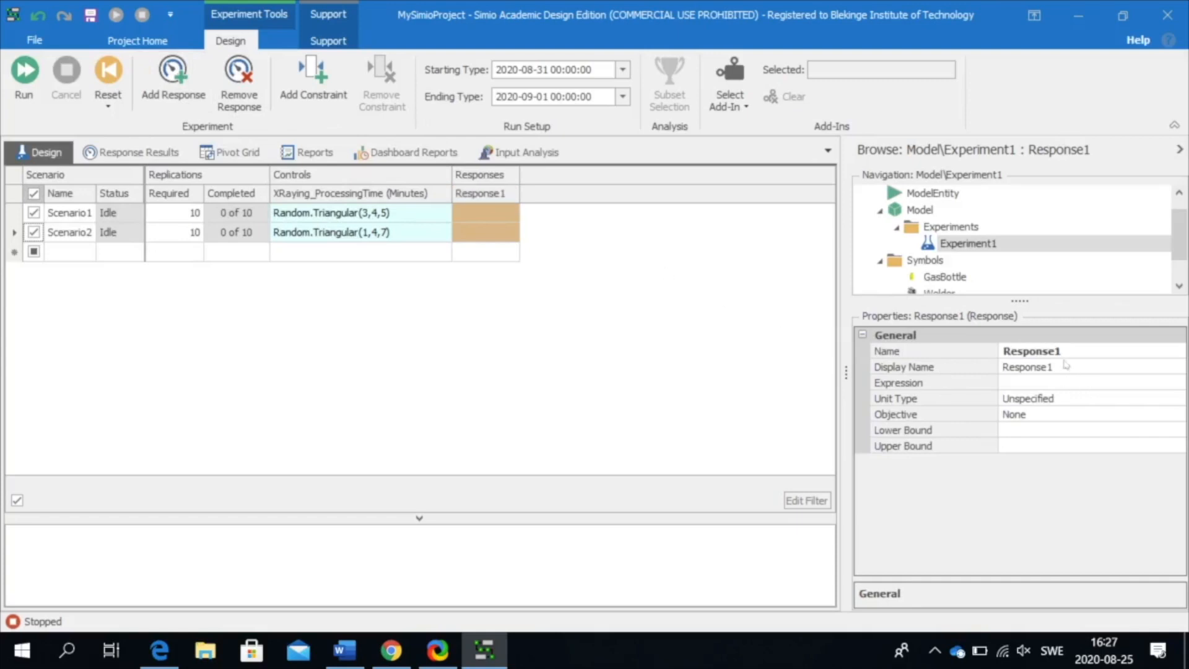
left_click(1065, 352)
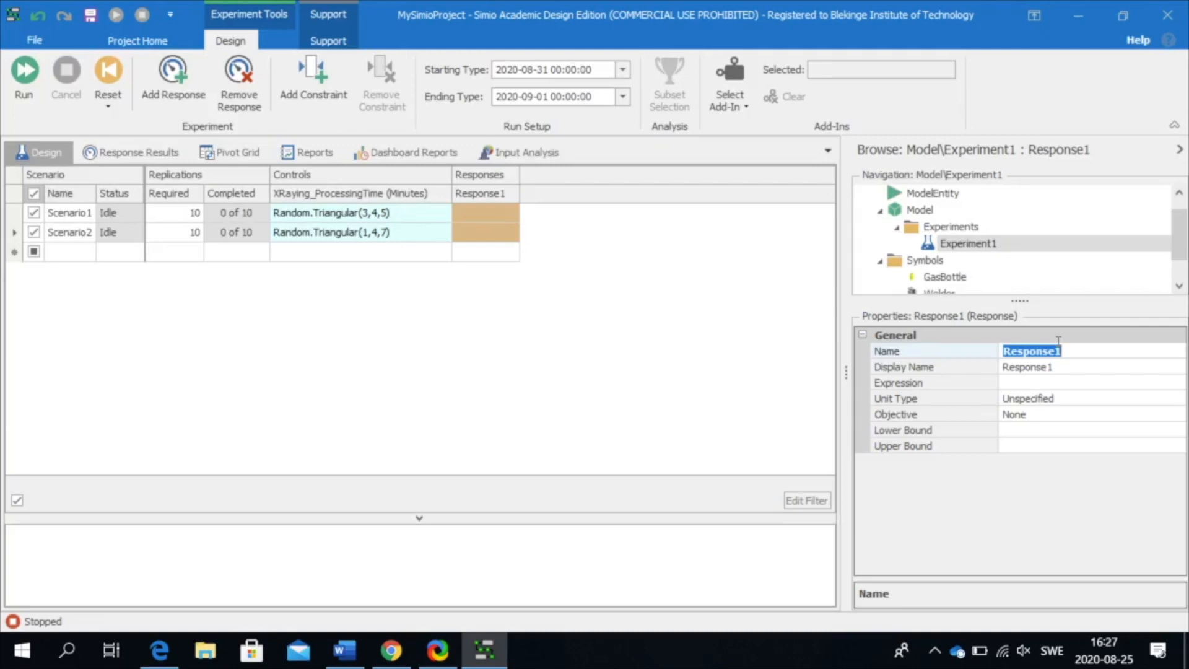
type("TimeInSystem")
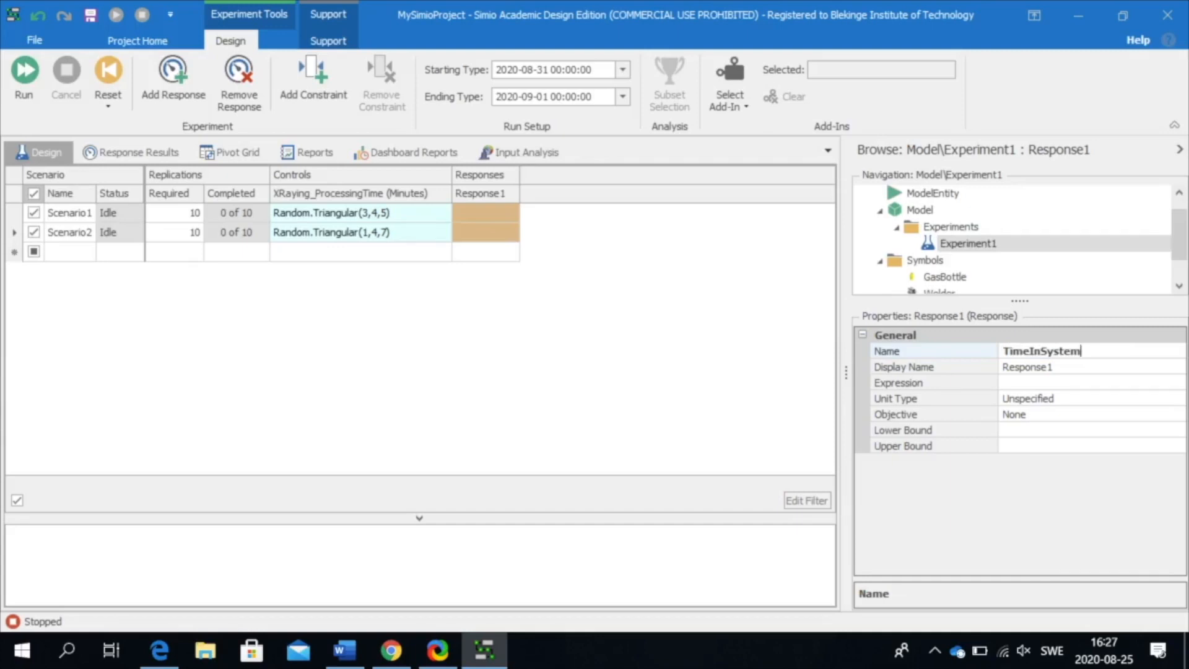
type("AVG")
left_click(743, 364)
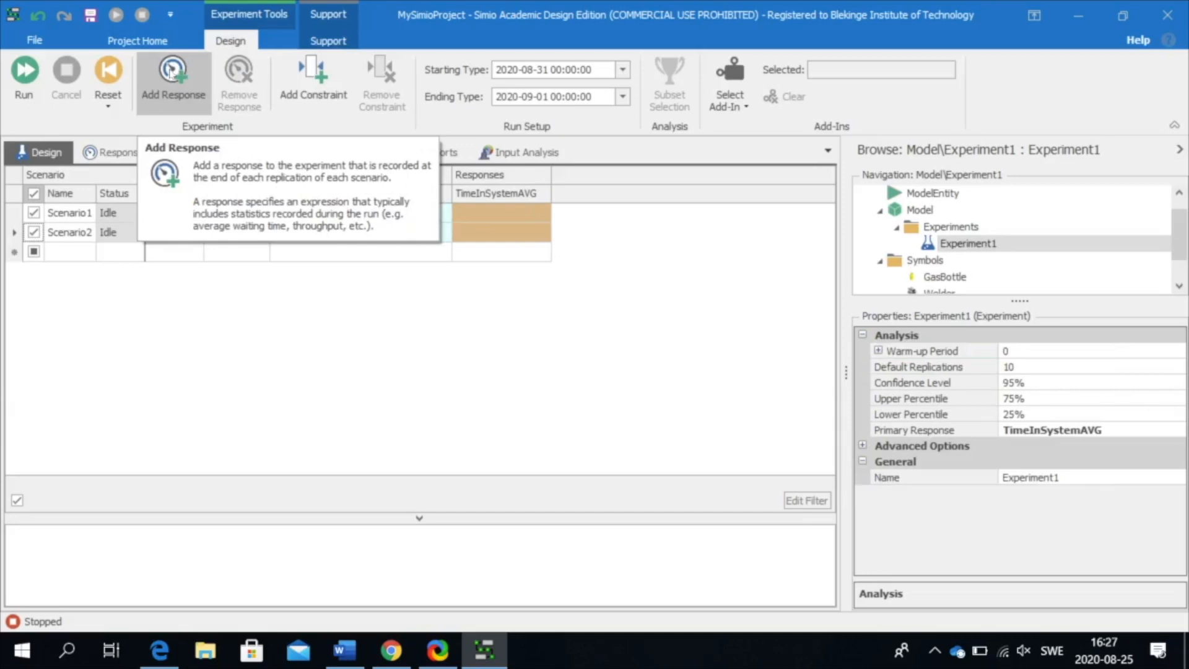
- Add a second response to the experiment and name it TimeInSystemMax
left_click(172, 70)
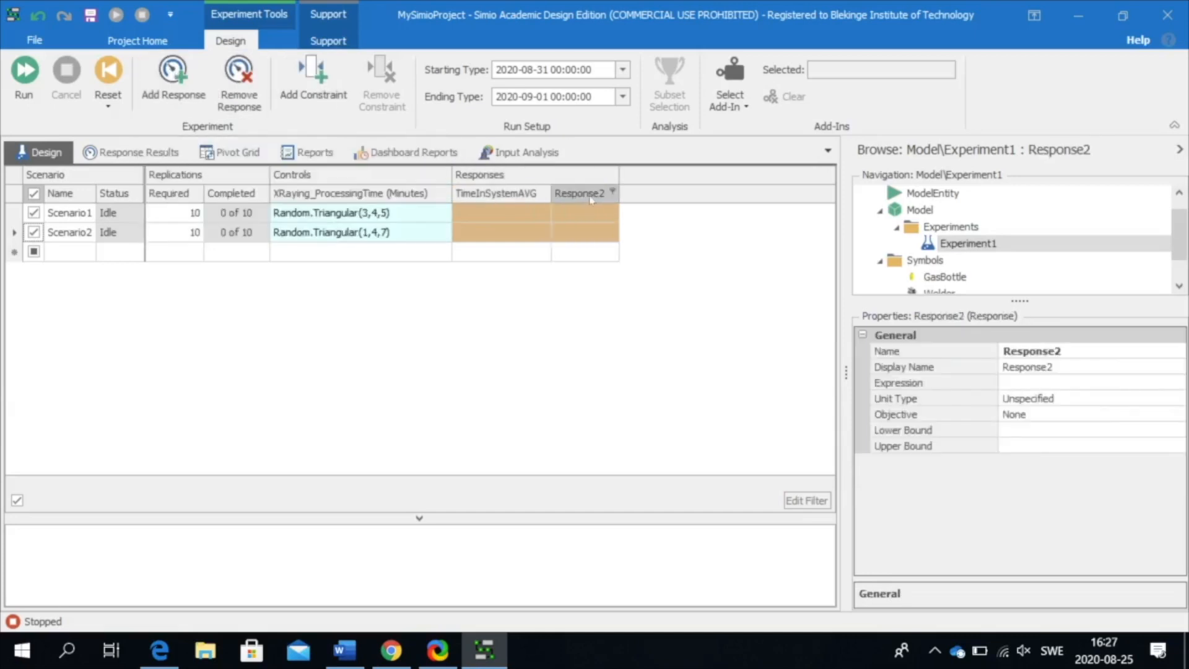
left_click(1070, 347)
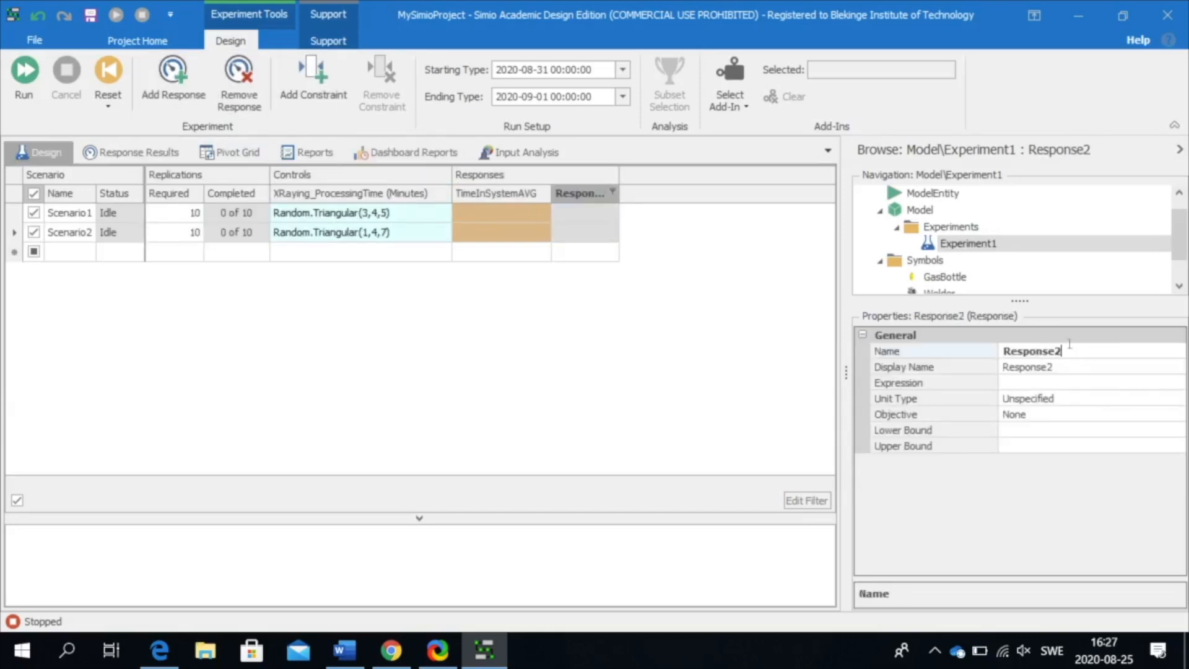
double_click(1069, 347)
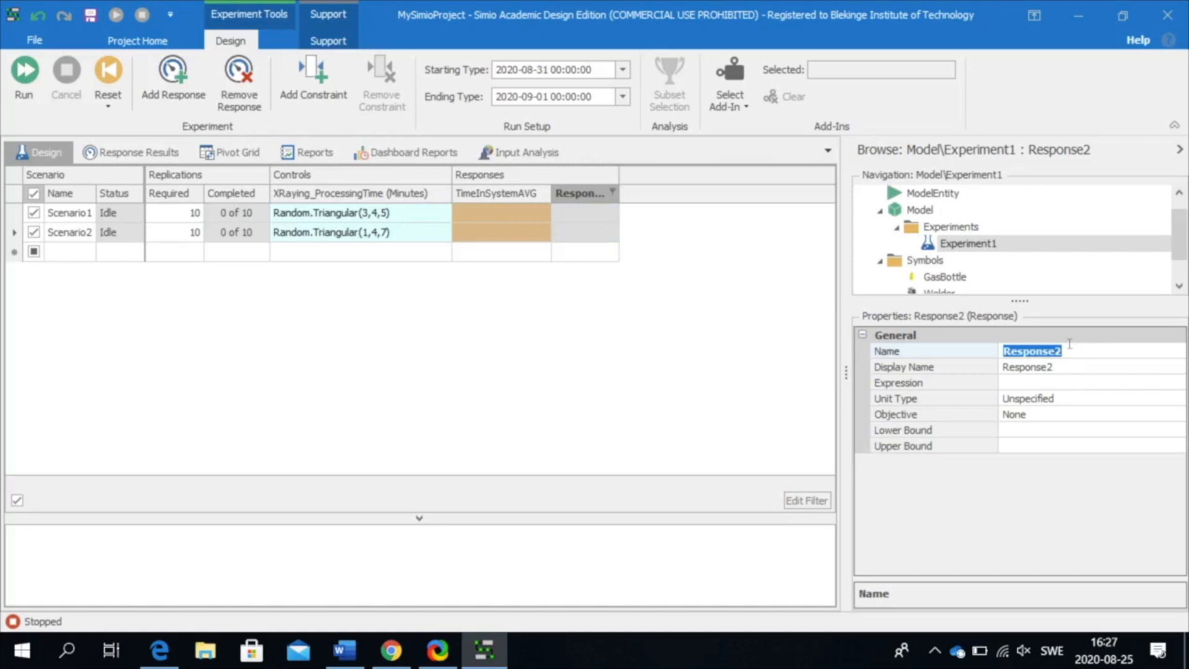
type("TimeInSystemMax")
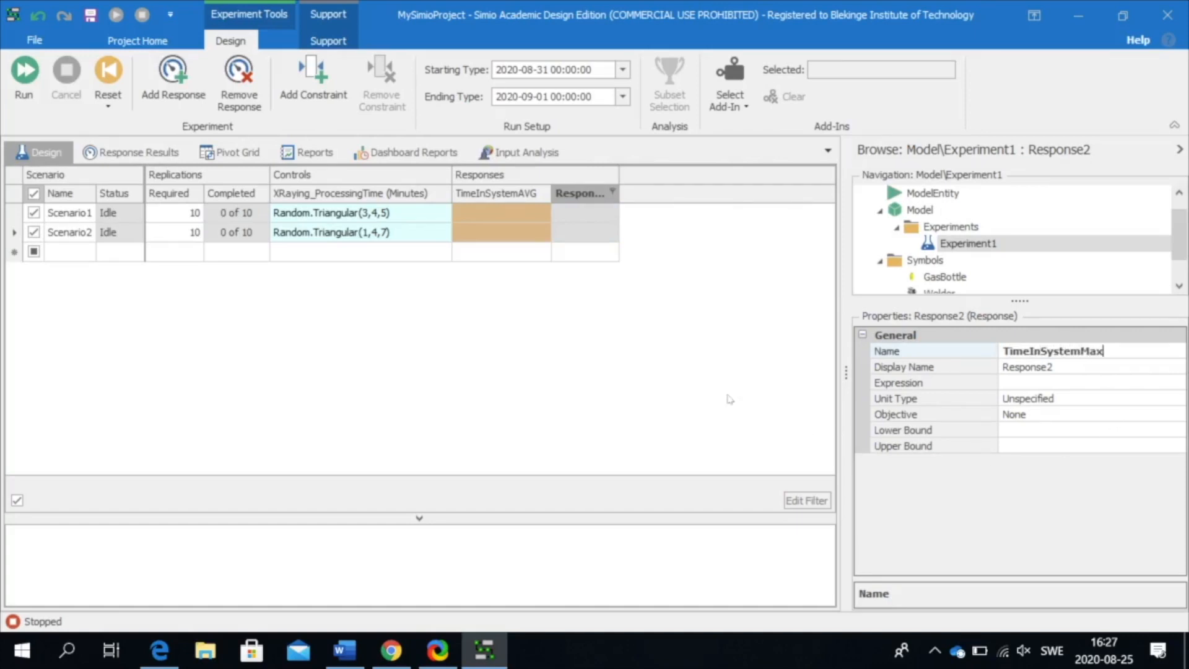
left_click(730, 399)
- Set the expression of the TimeInSystemAVG response to Sink1.TimeInSystem.Average
left_click(485, 192)
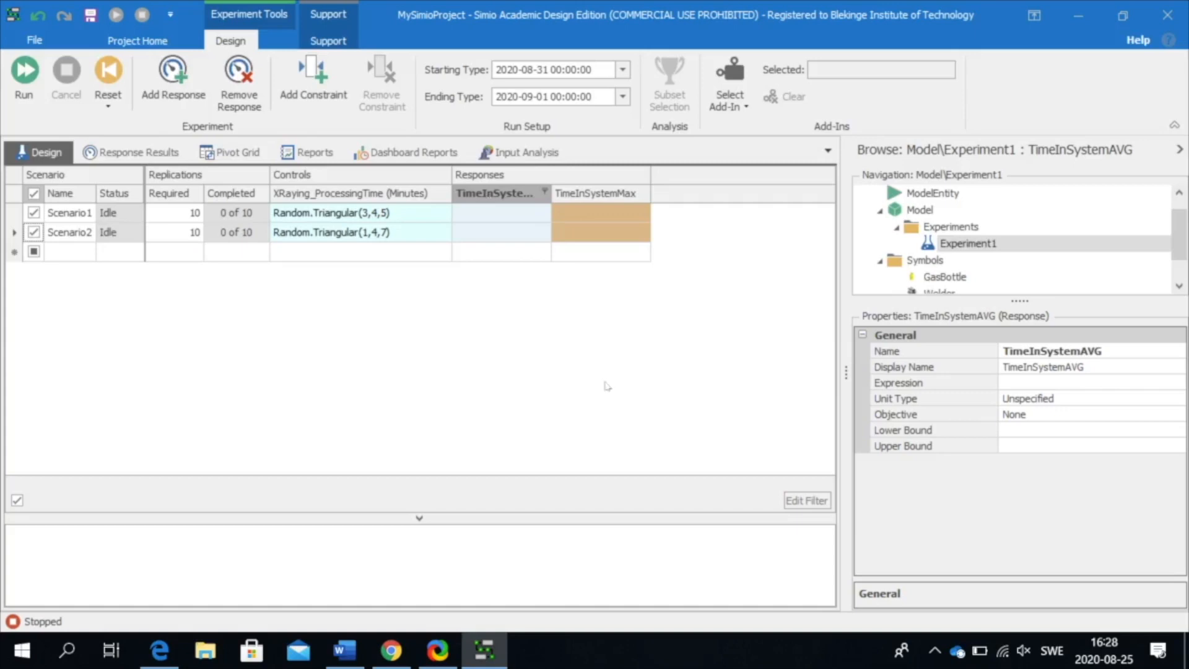
left_click_drag(844, 366, 722, 362)
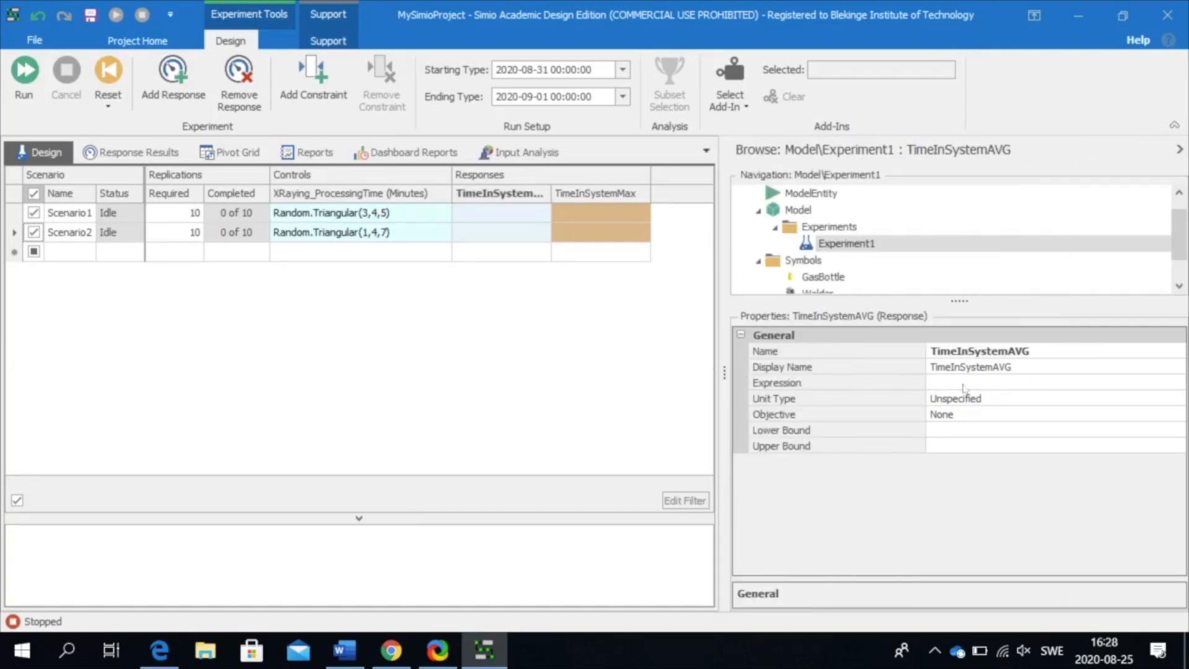
left_click(960, 382)
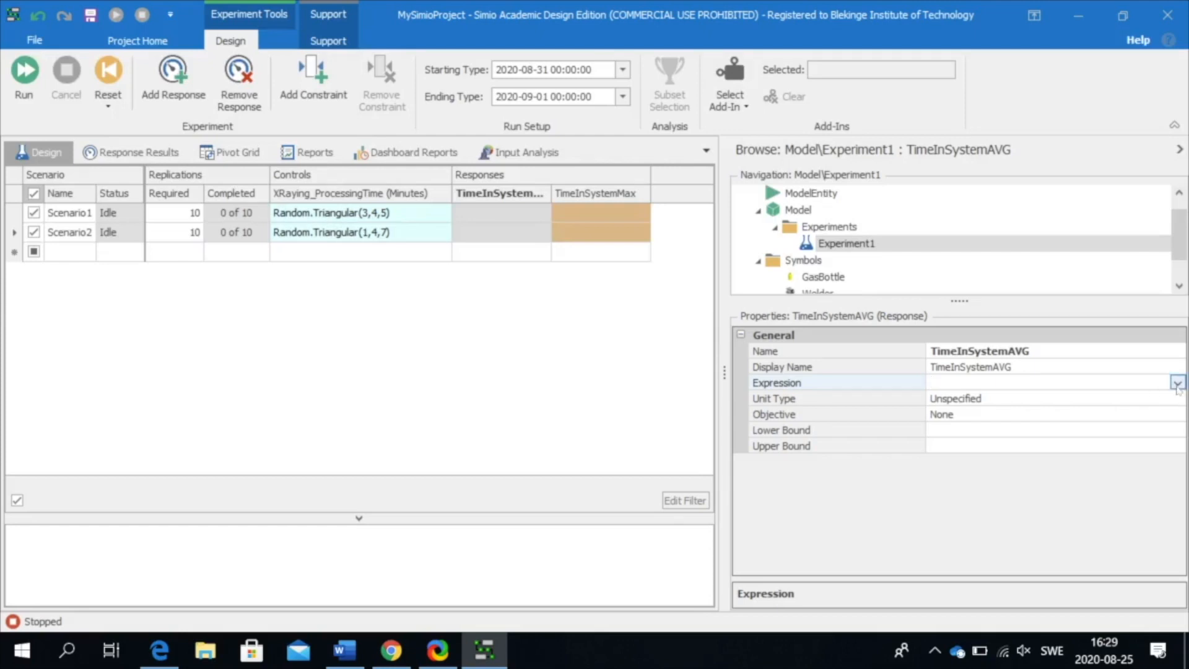
left_click(1178, 382)
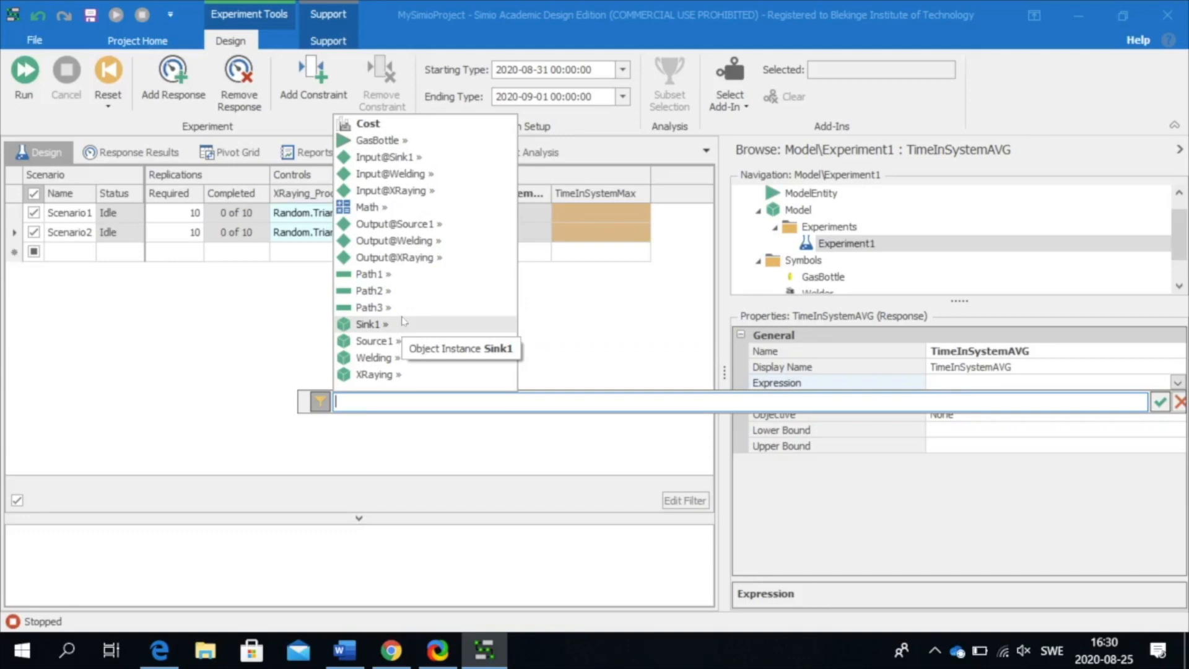
left_click(438, 325)
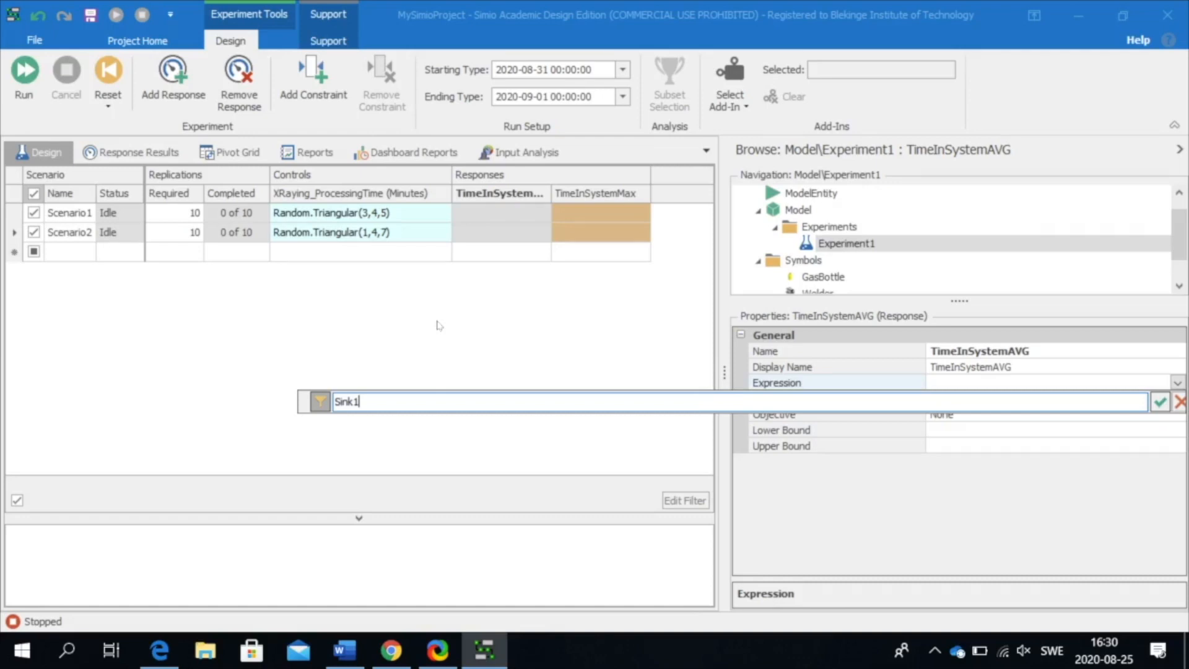
type(".")
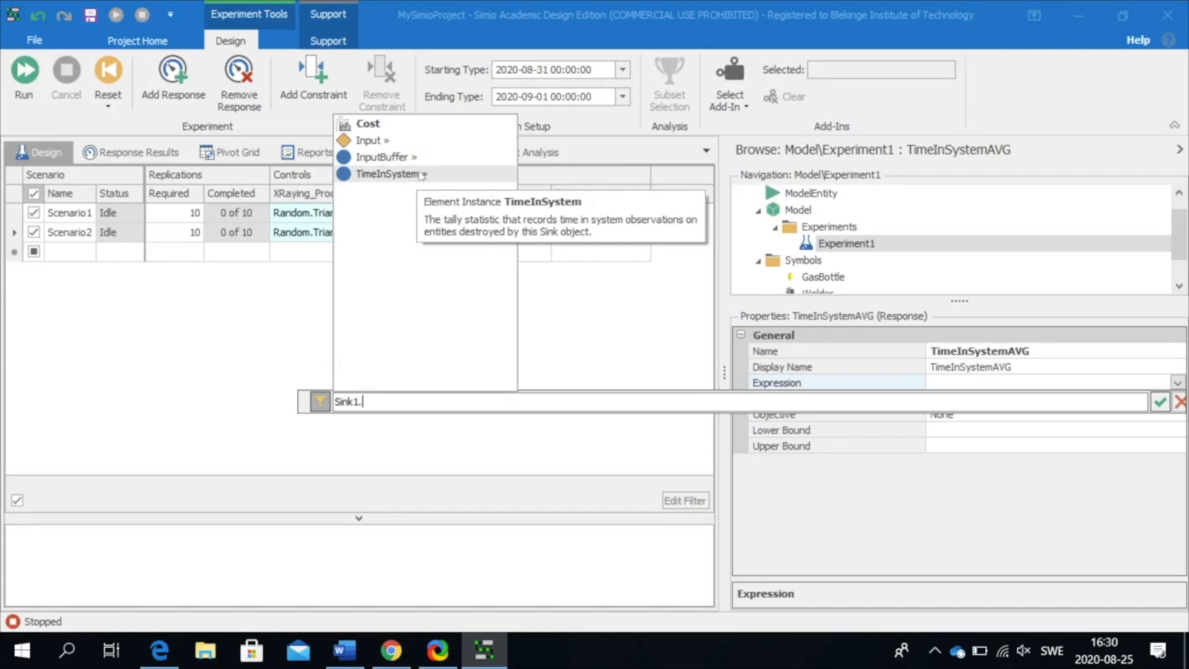
double_click(388, 174)
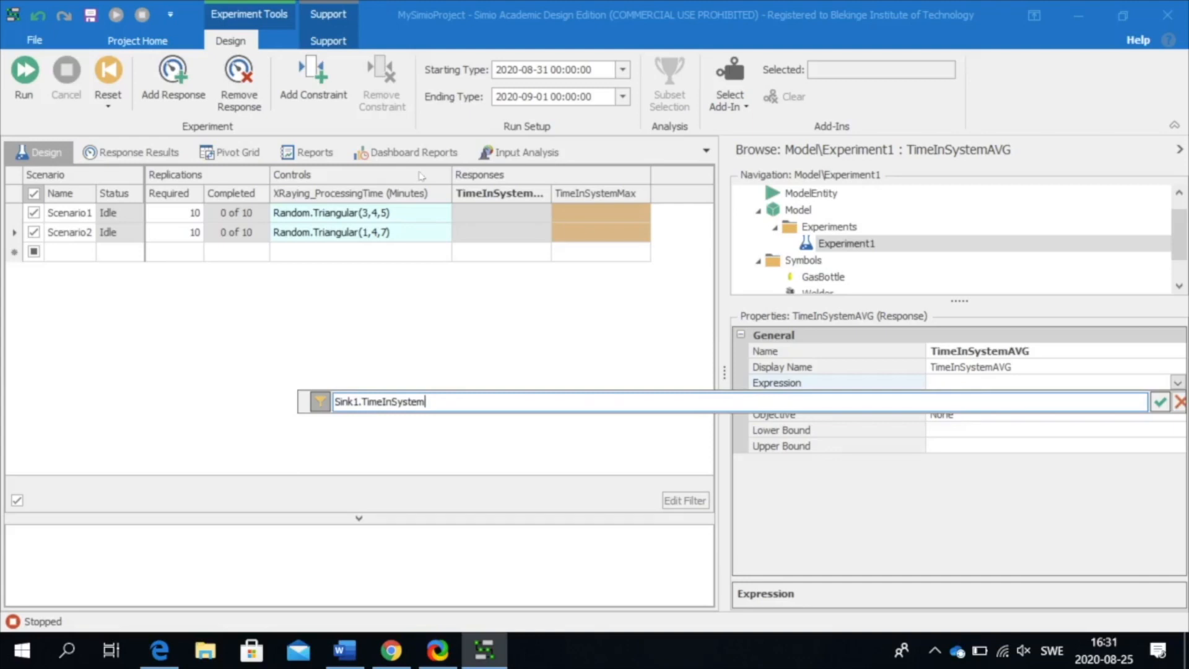
type(".")
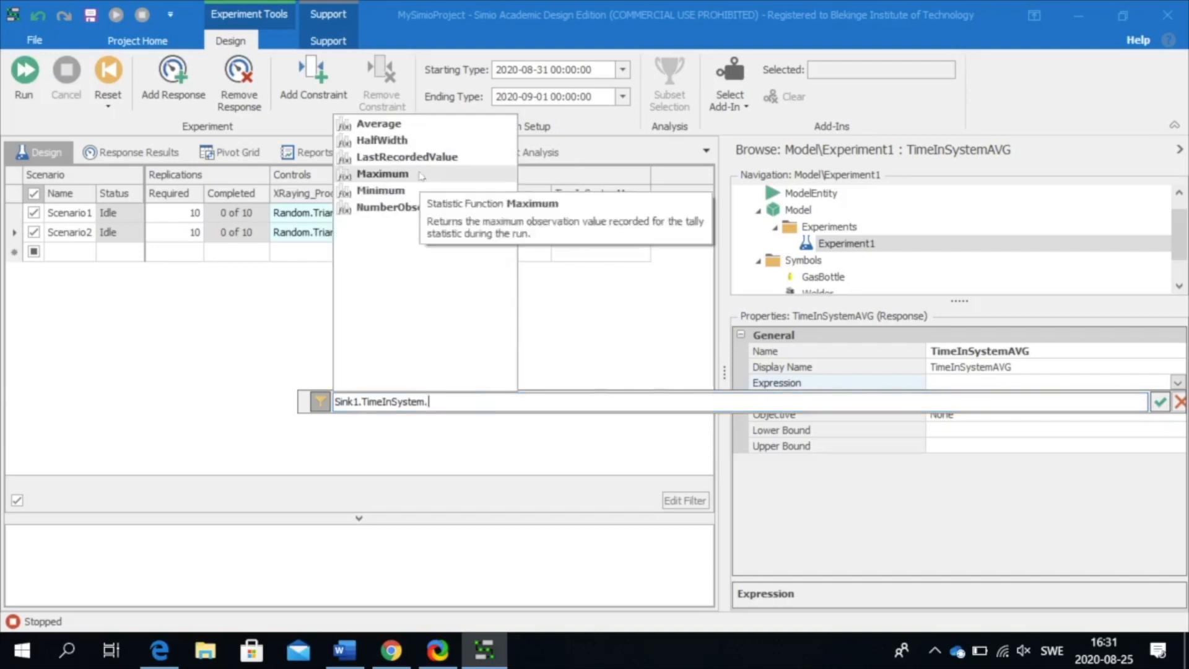
double_click(452, 125)
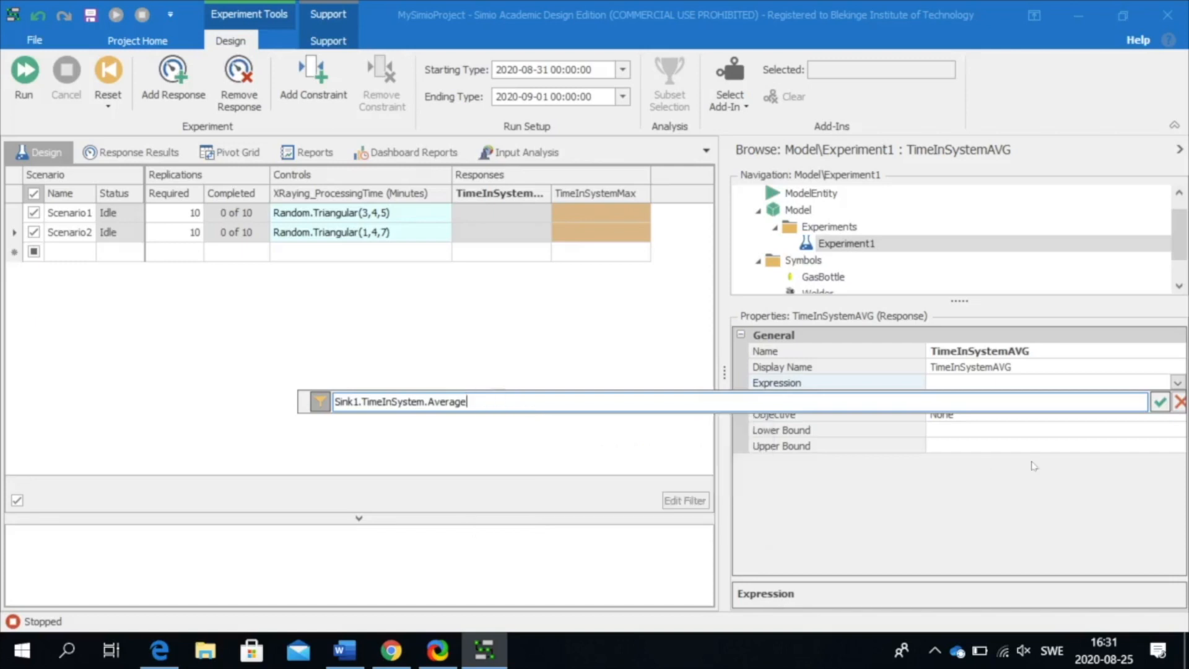
left_click(1159, 404)
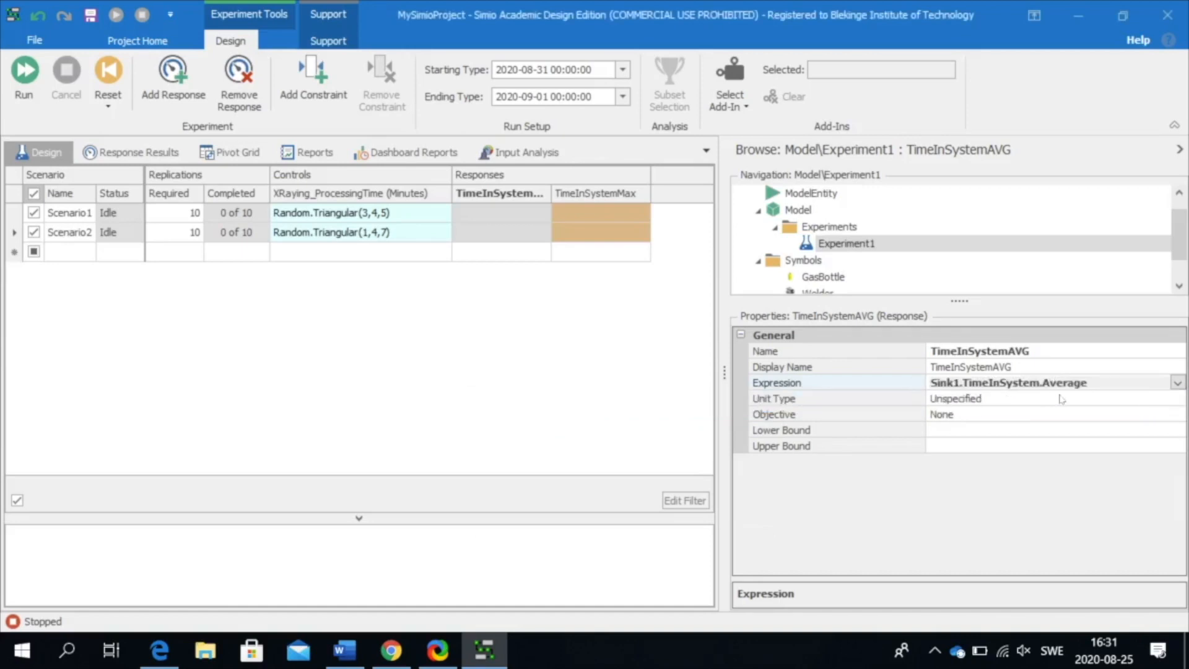
- Set the expression of the TimeInSystemMax response to Sink1.TimeInSystem.Maximum
left_click(612, 196)
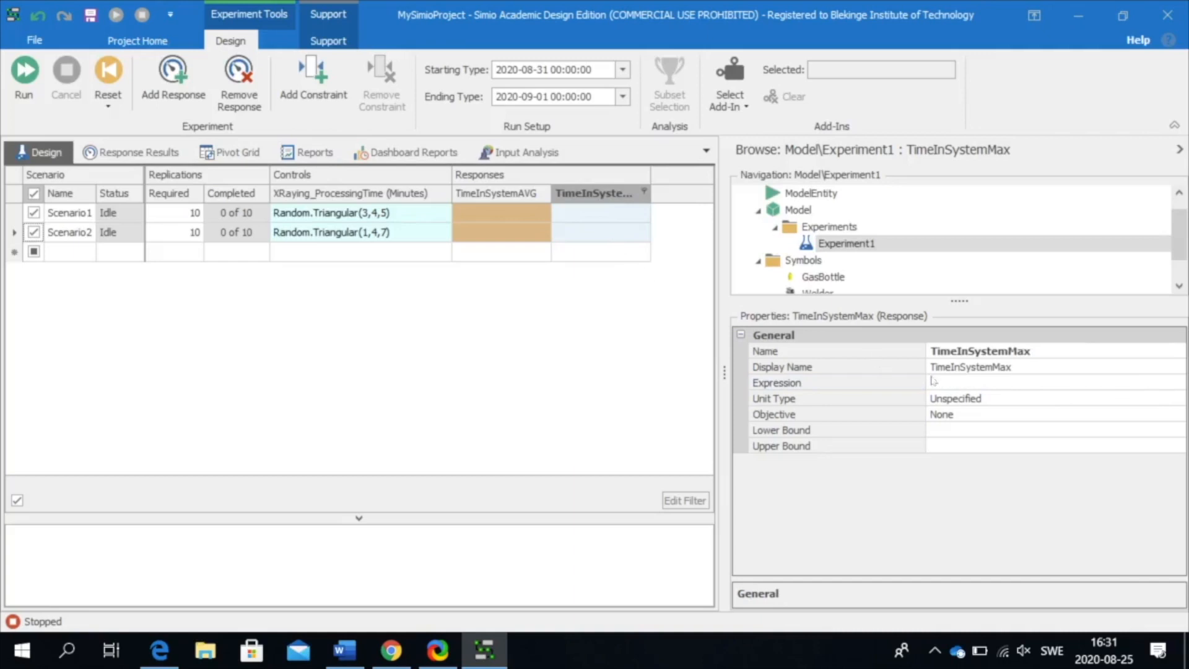
left_click(970, 384)
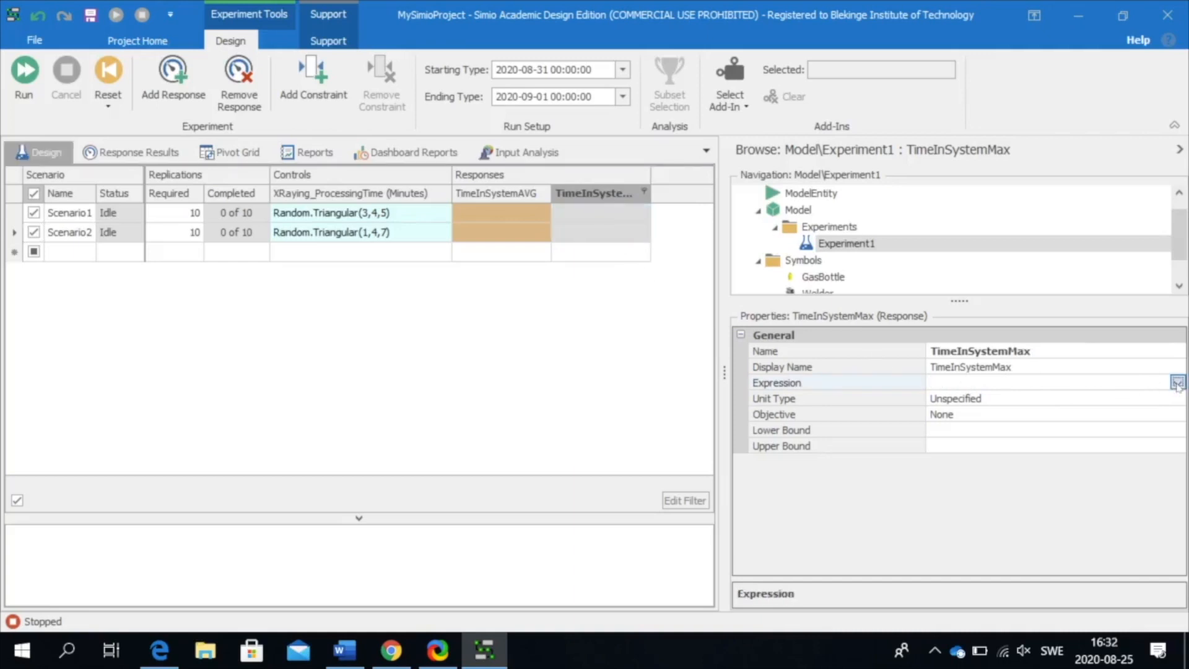
left_click(1176, 383)
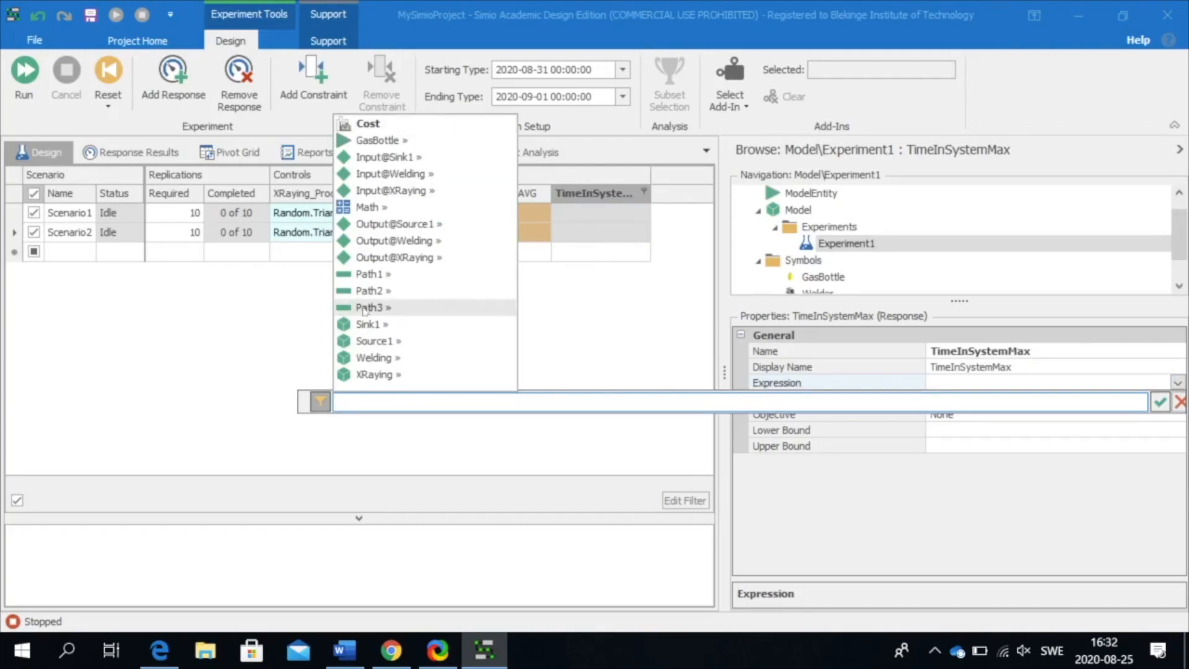
left_click(401, 325)
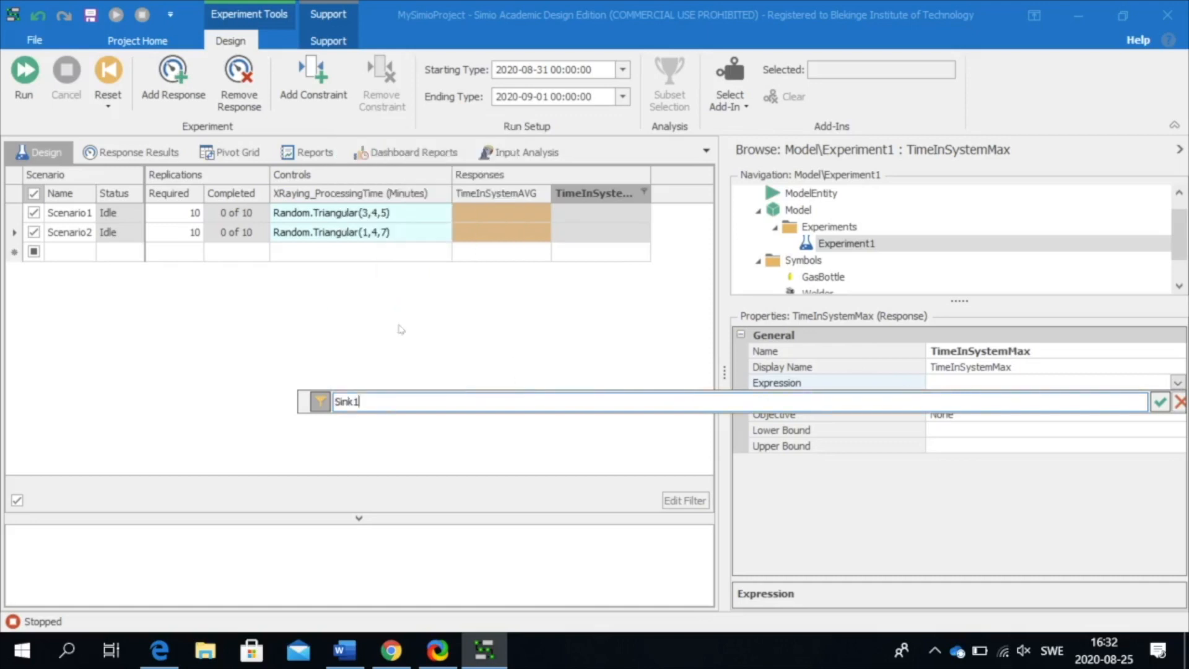
type(".")
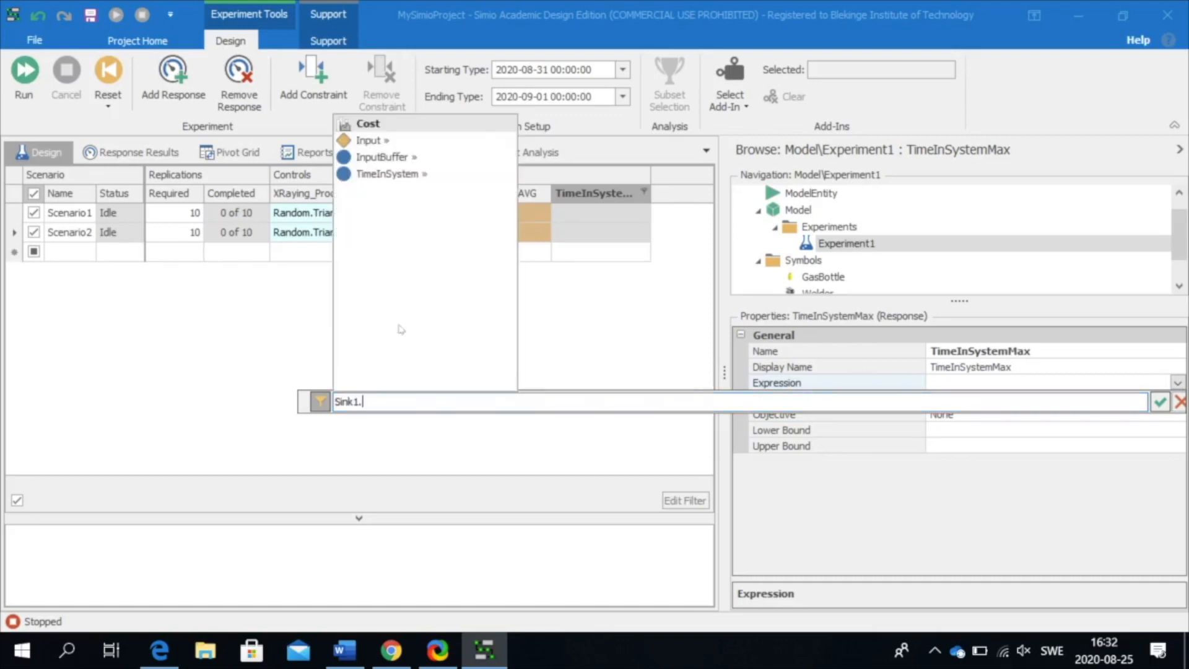
double_click(450, 179)
type(".Maximum")
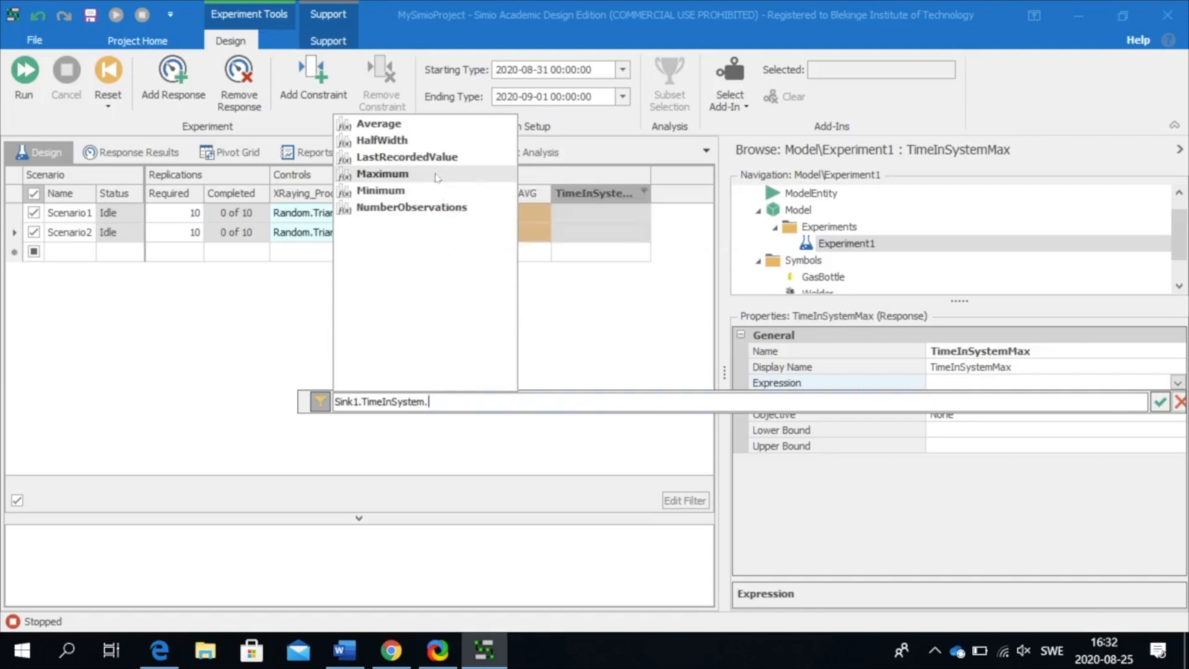
double_click(437, 177)
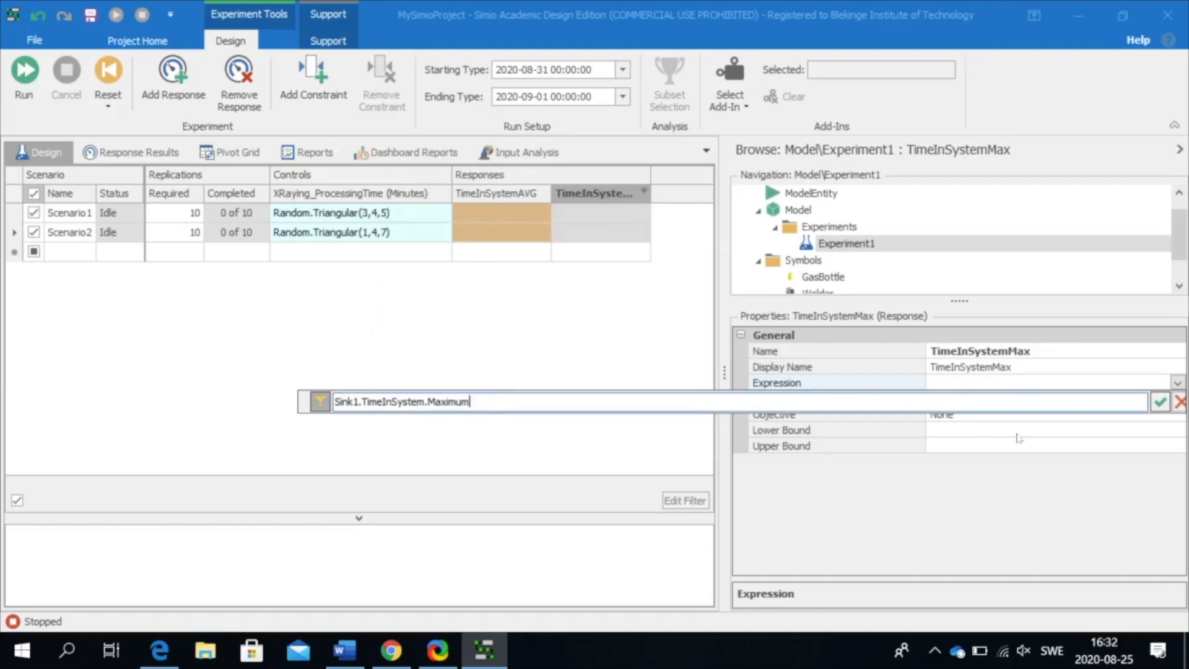
left_click(1159, 402)
left_click(560, 316)
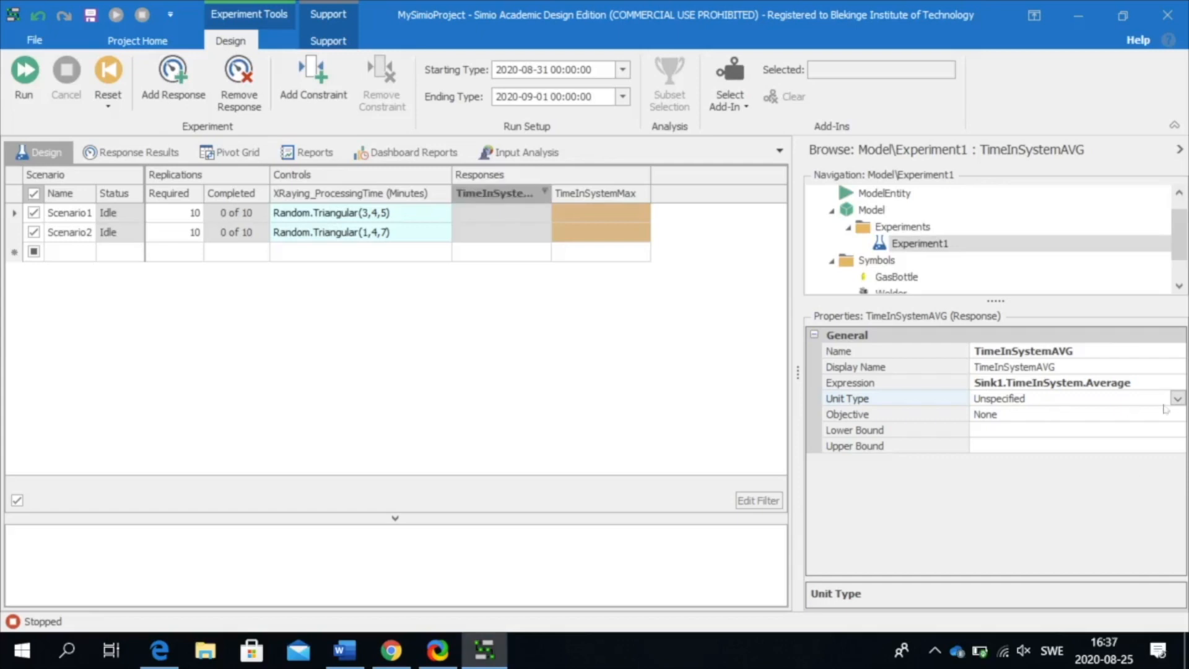
- Set the TimeInSystemAVG response's unit type to Time with display units in Minutes
left_click(1177, 398)
left_click(1177, 398)
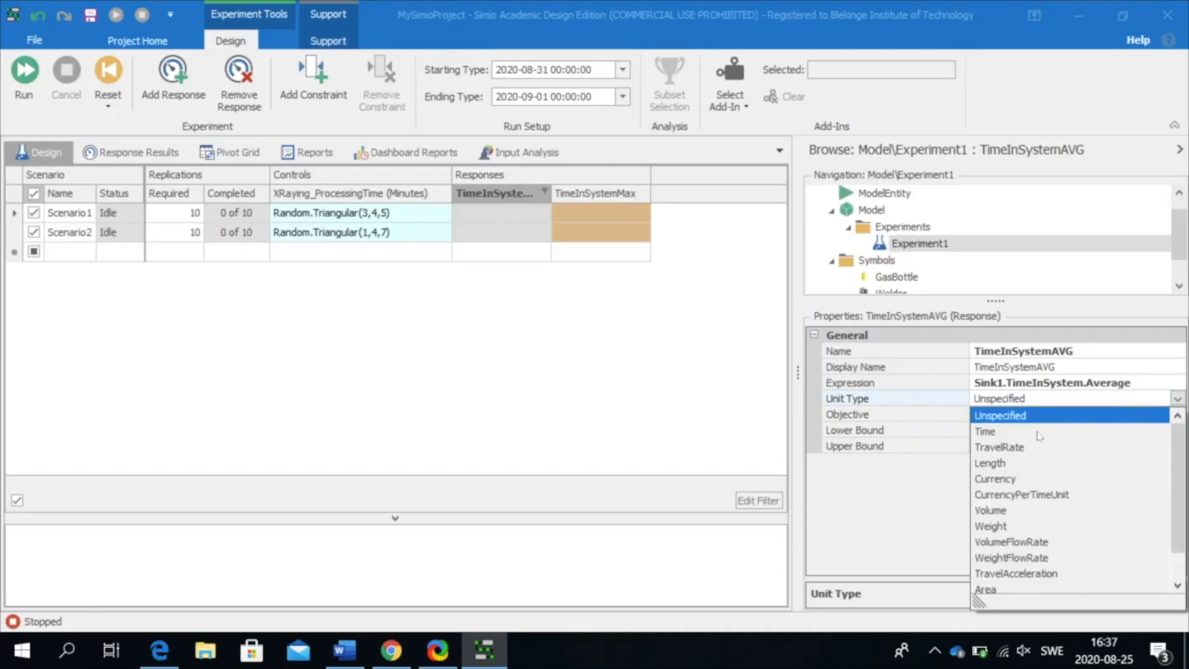
left_click(1039, 433)
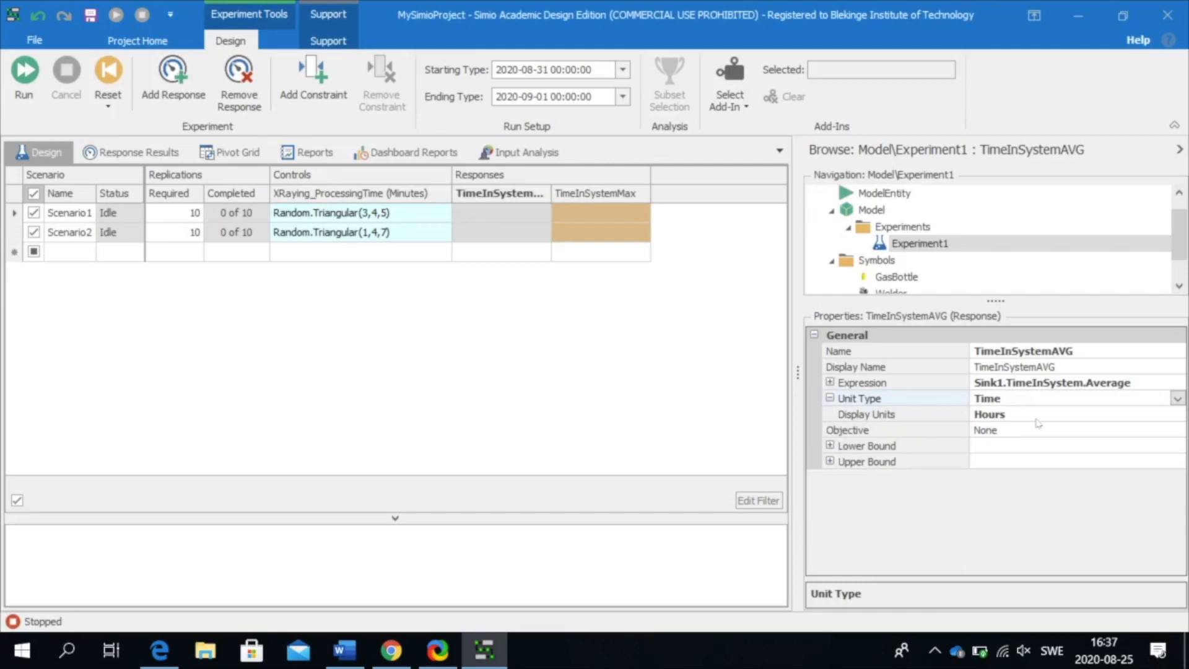
left_click(1035, 418)
left_click(1178, 414)
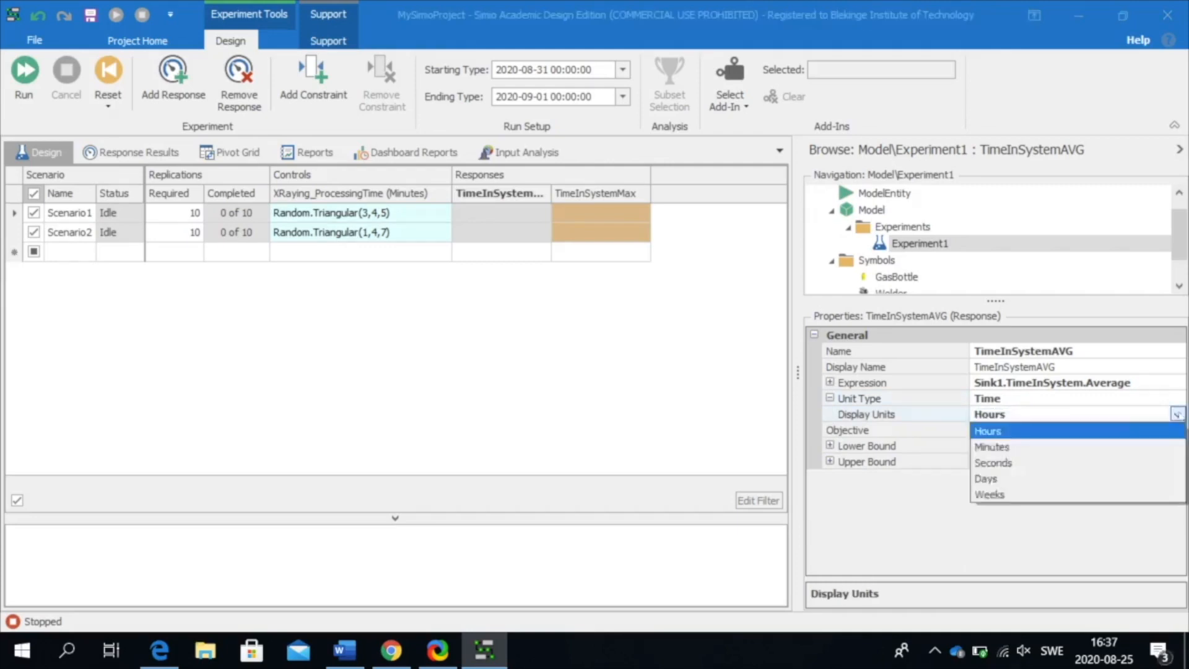
left_click(997, 447)
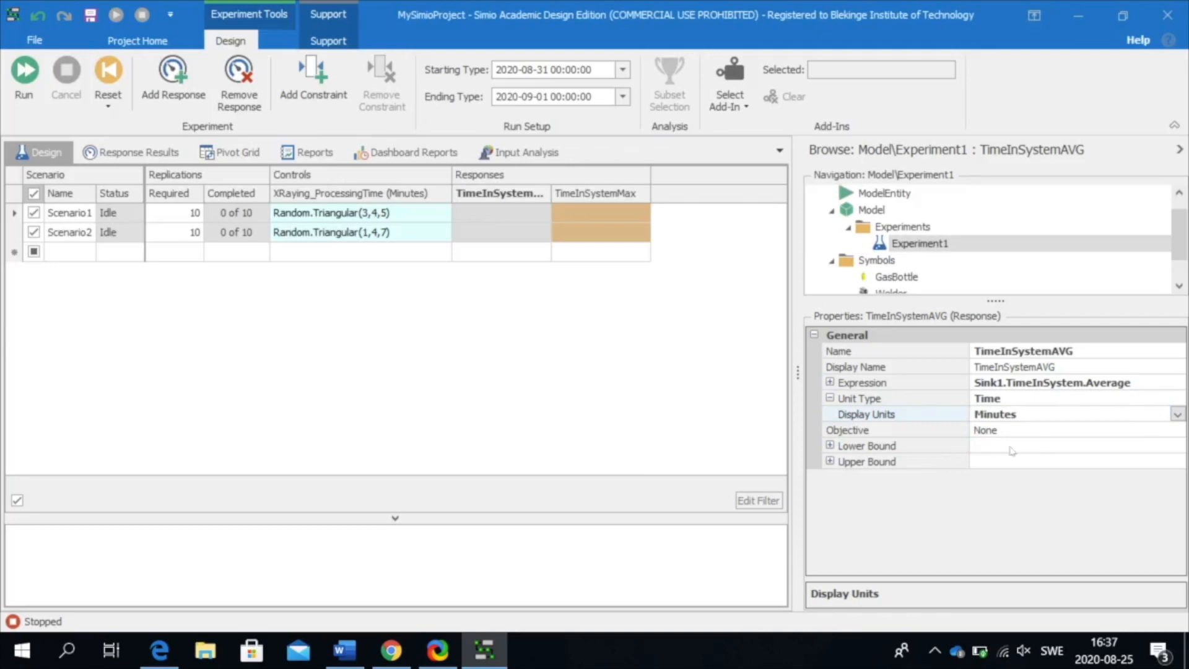
left_click(604, 360)
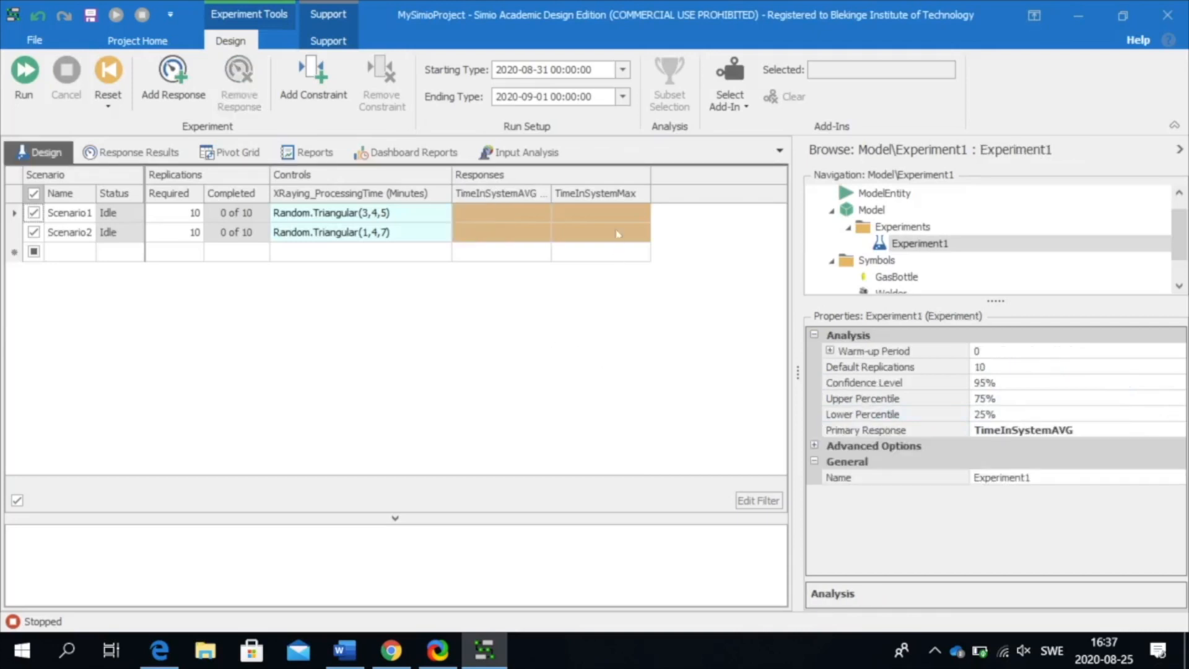
- Set the TimeInSystemMax response's unit type to Time with display units in Minutes
left_click(613, 197)
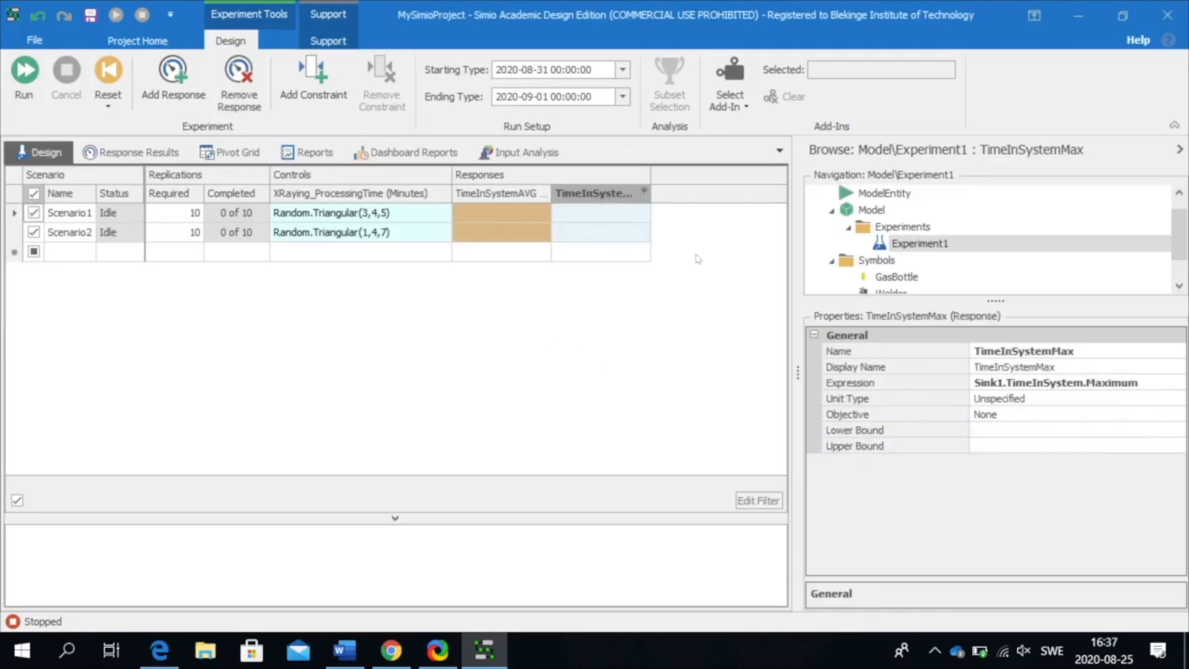
left_click(1028, 399)
left_click(1179, 398)
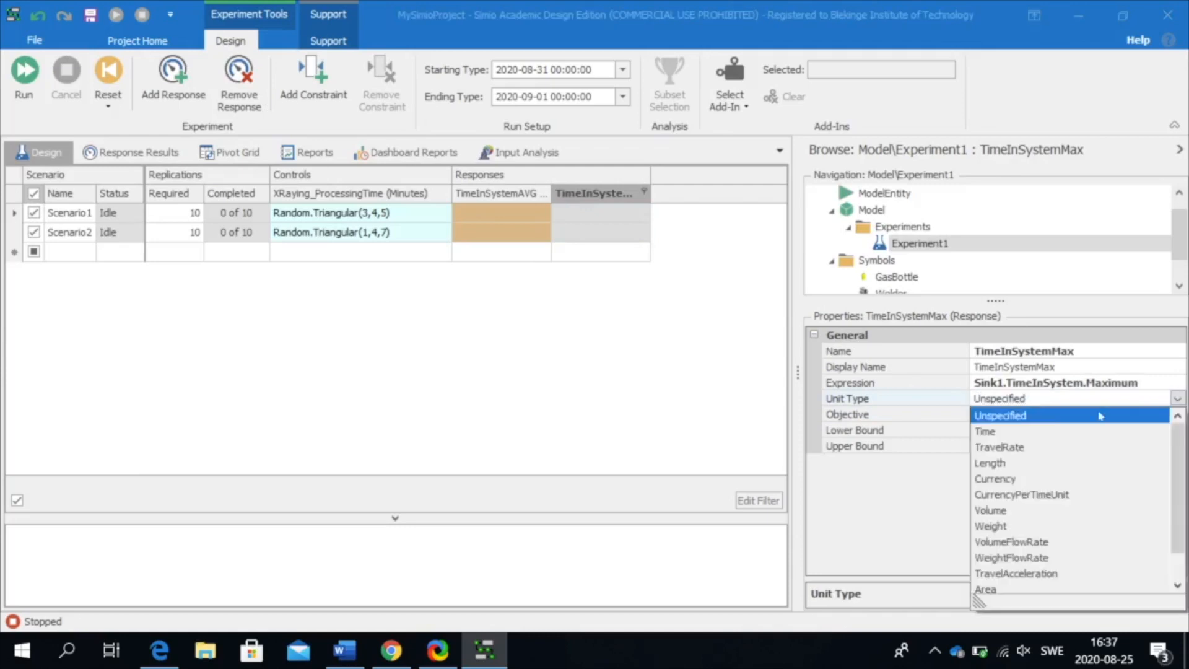
left_click(1024, 432)
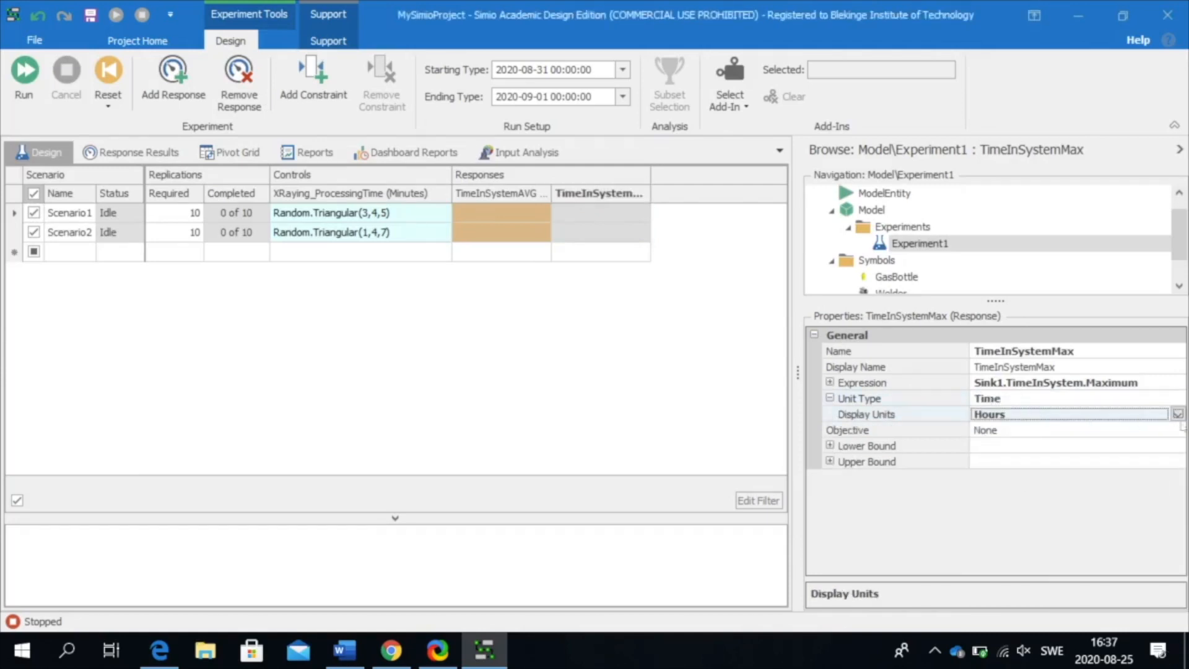
left_click(1178, 414)
left_click(1014, 445)
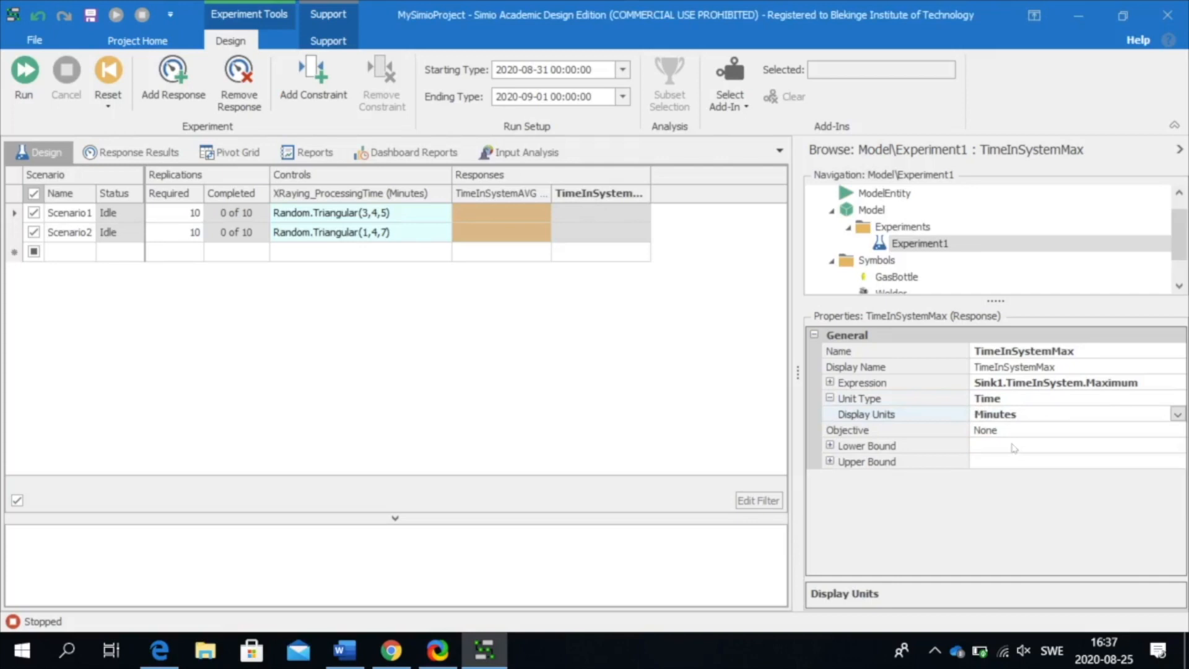
- Examine the Objective setting of both responses and the options available for TimeInSystemAVG
left_click(1037, 431)
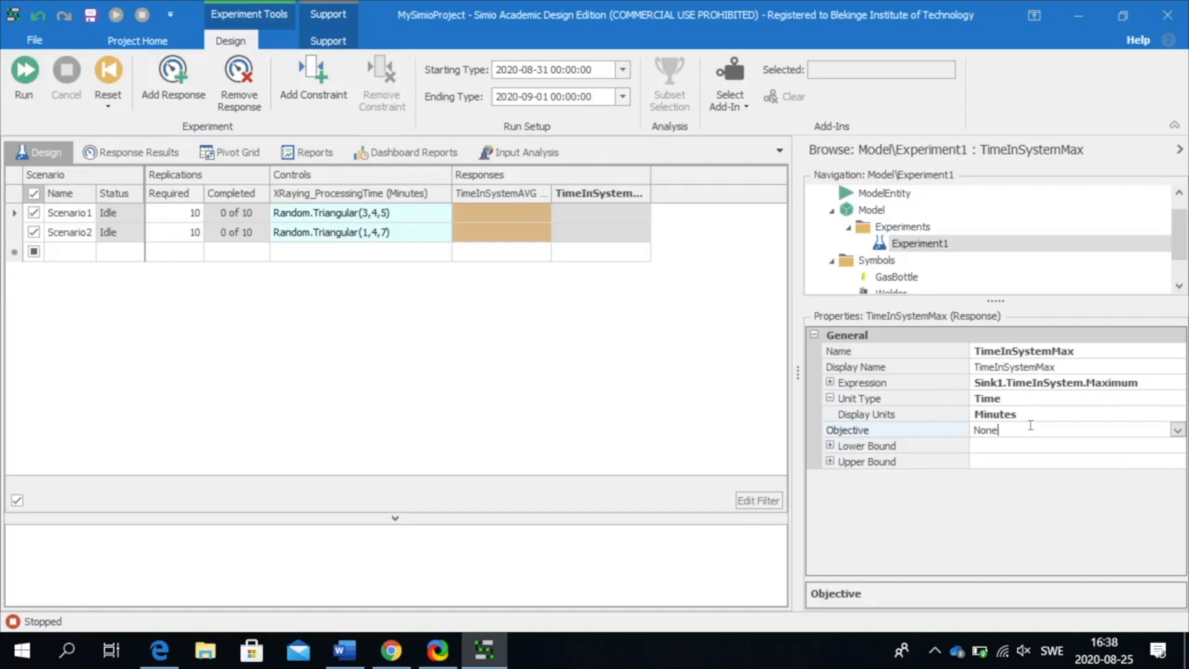
left_click(503, 193)
left_click(1018, 432)
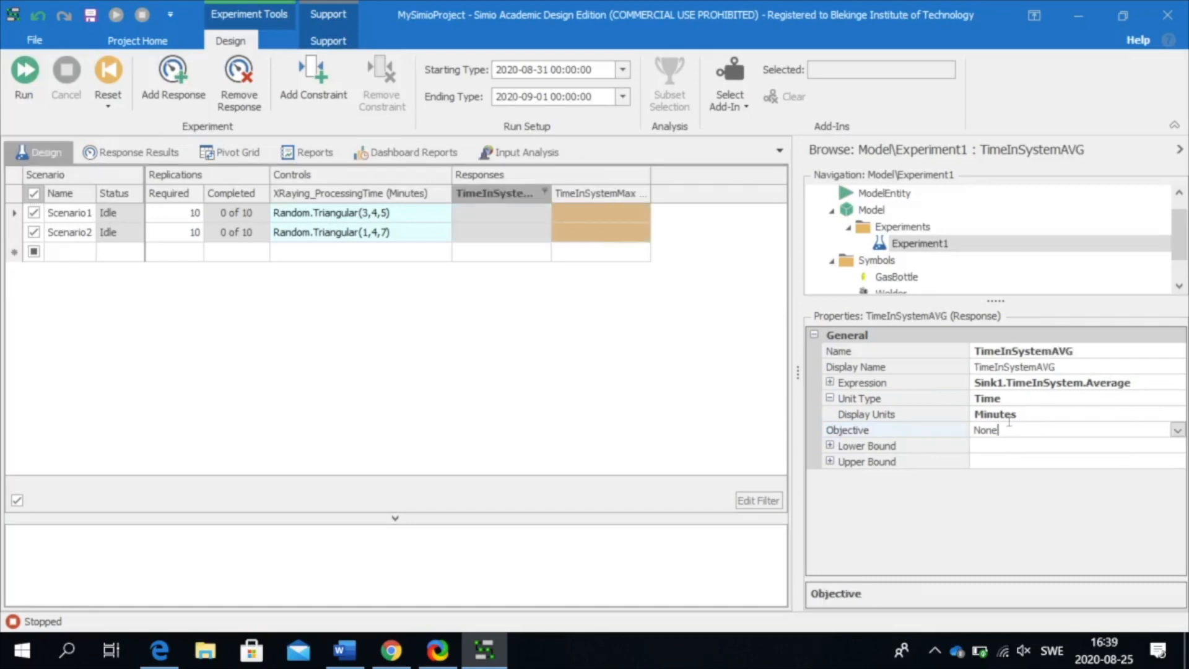
left_click(1177, 430)
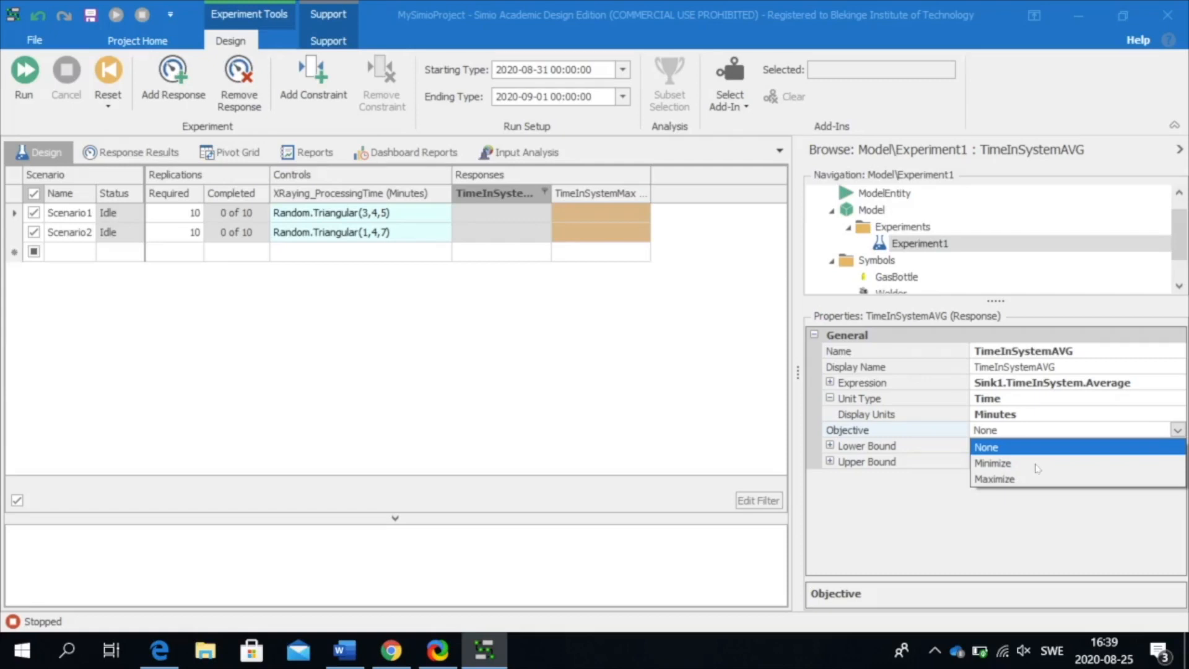
left_click(961, 532)
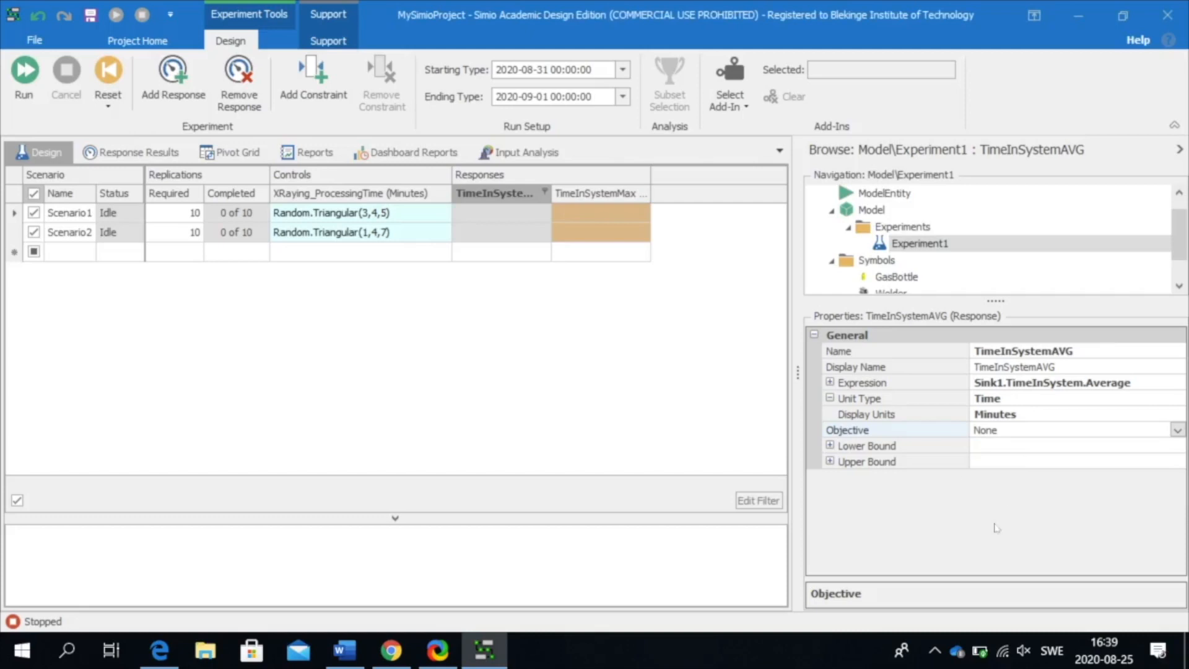
- Run Experiment1 for both scenarios with 10 replications each
left_click(629, 311)
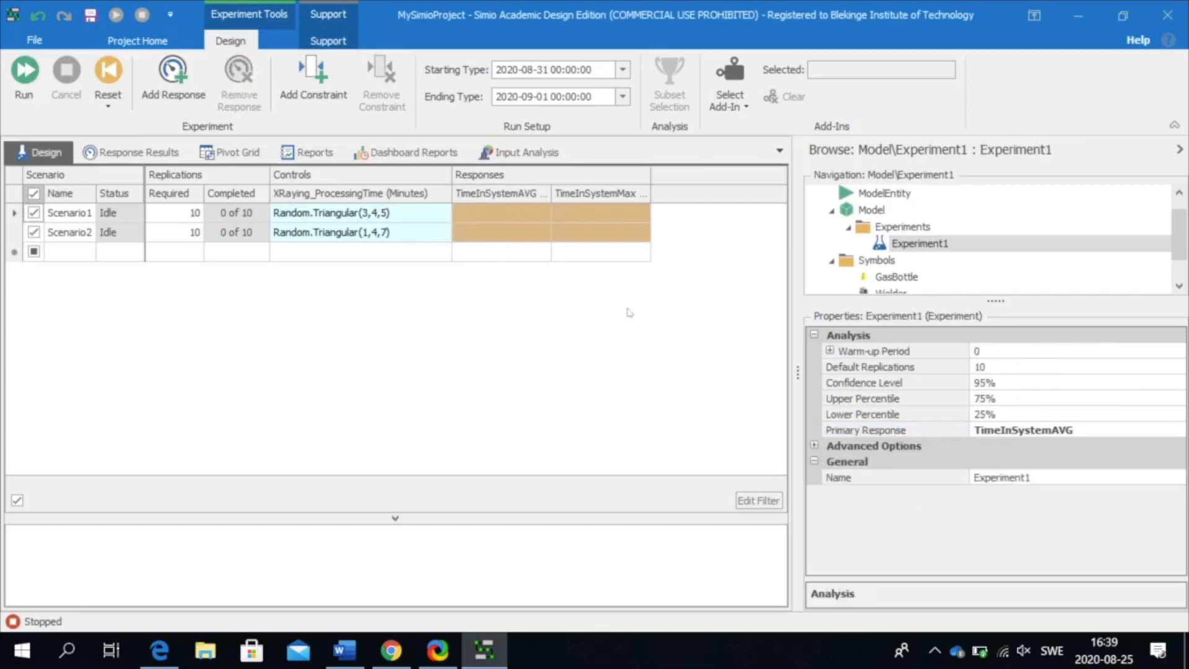
left_click(23, 82)
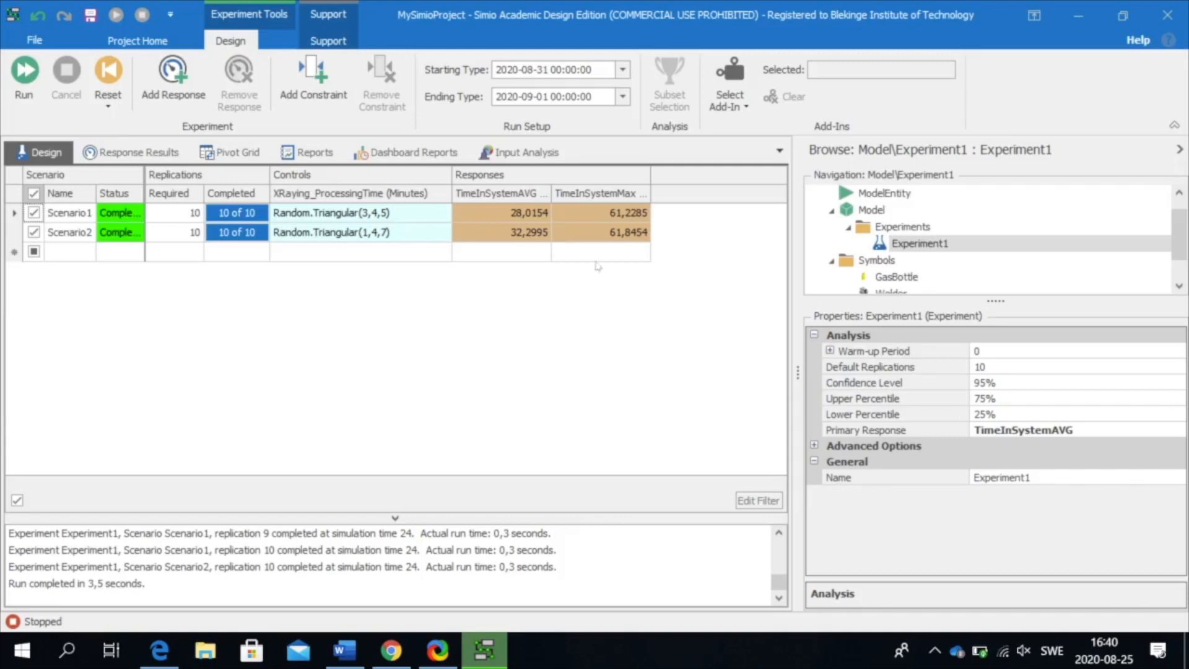
- Return from the experiment to the Facility view of the main model
left_click(873, 210)
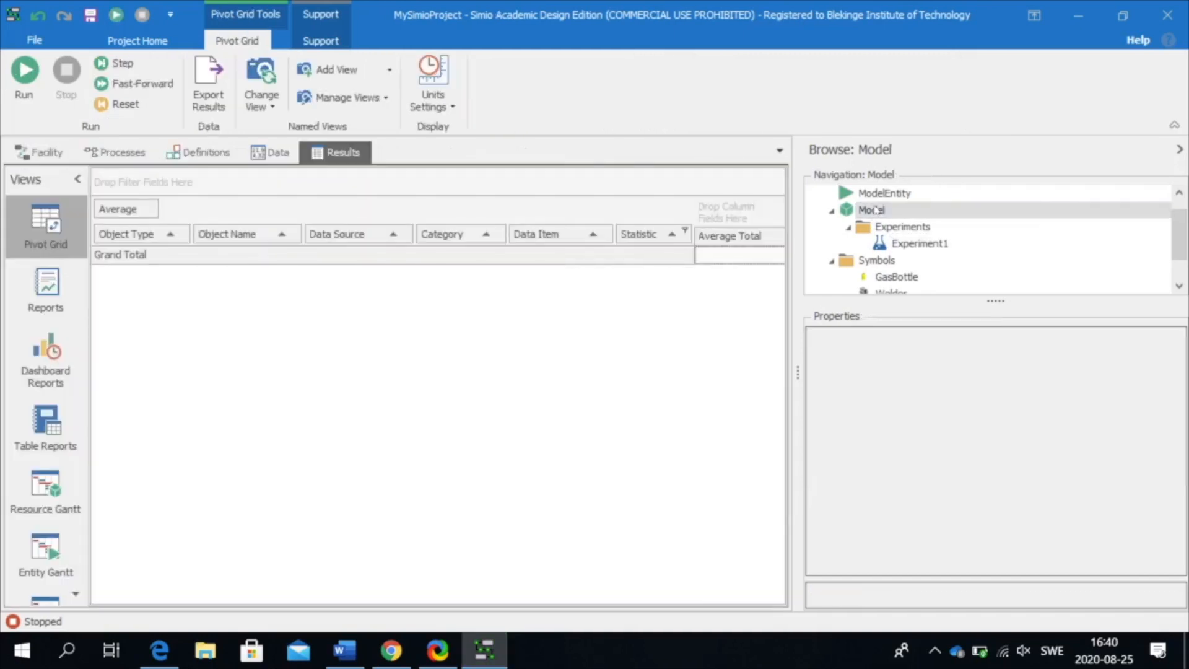
left_click(43, 151)
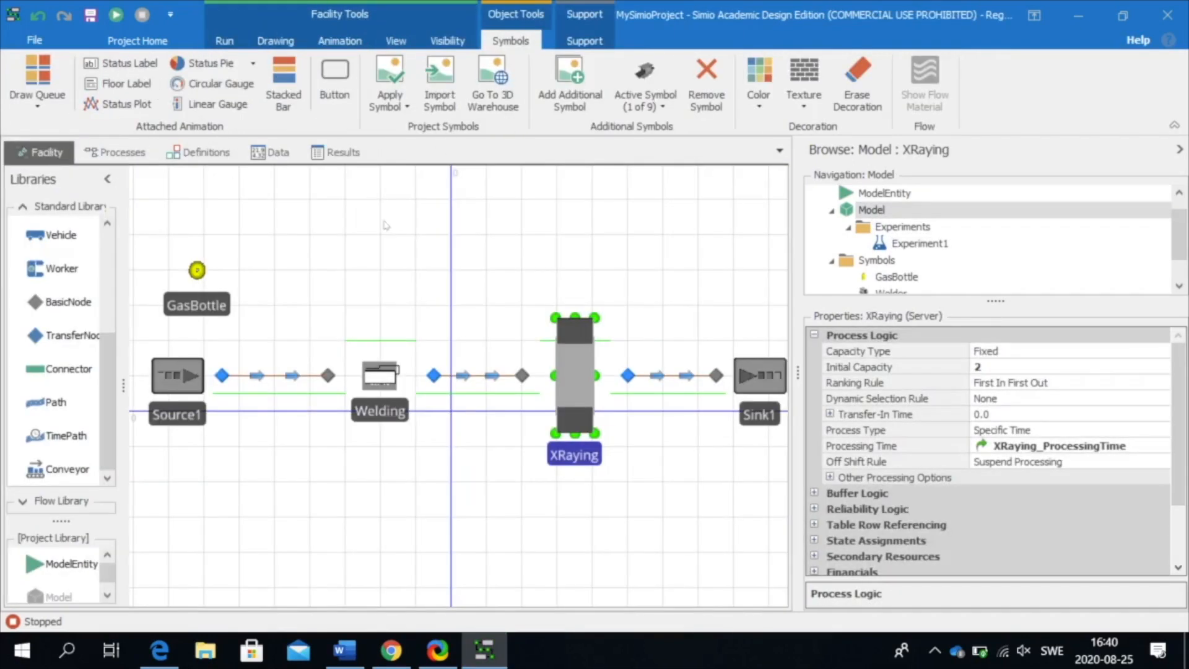
- Select the XRaying server to show its properties and start an interactive run of the main model
left_click_drag(705, 293, 687, 290)
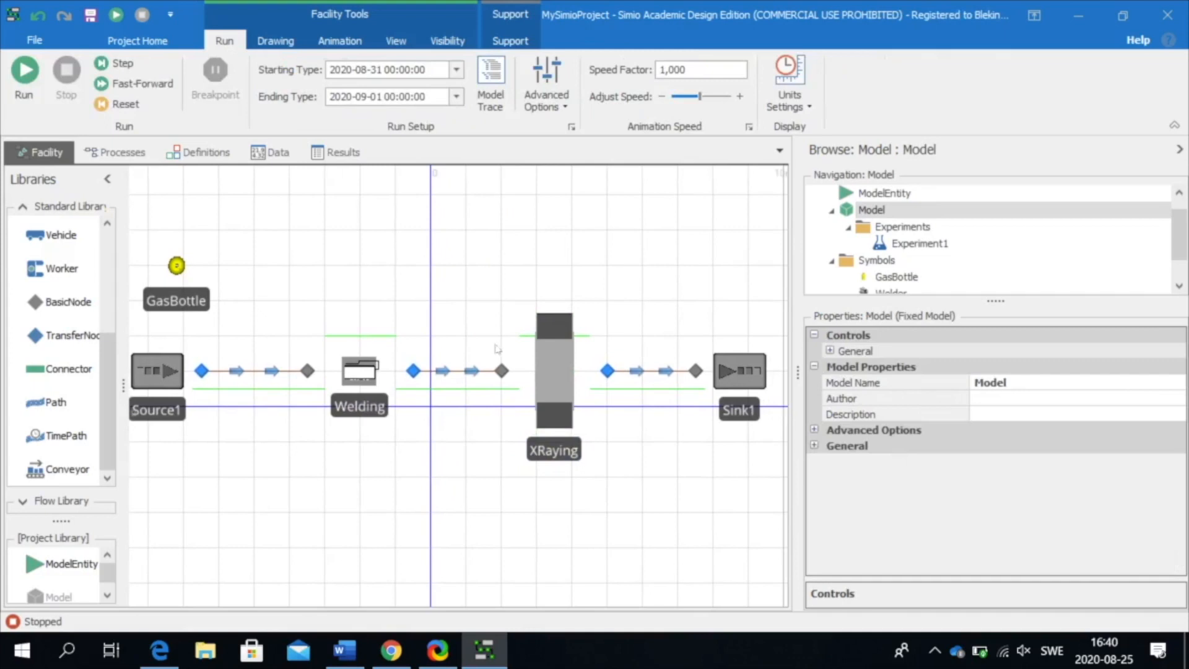
left_click(555, 351)
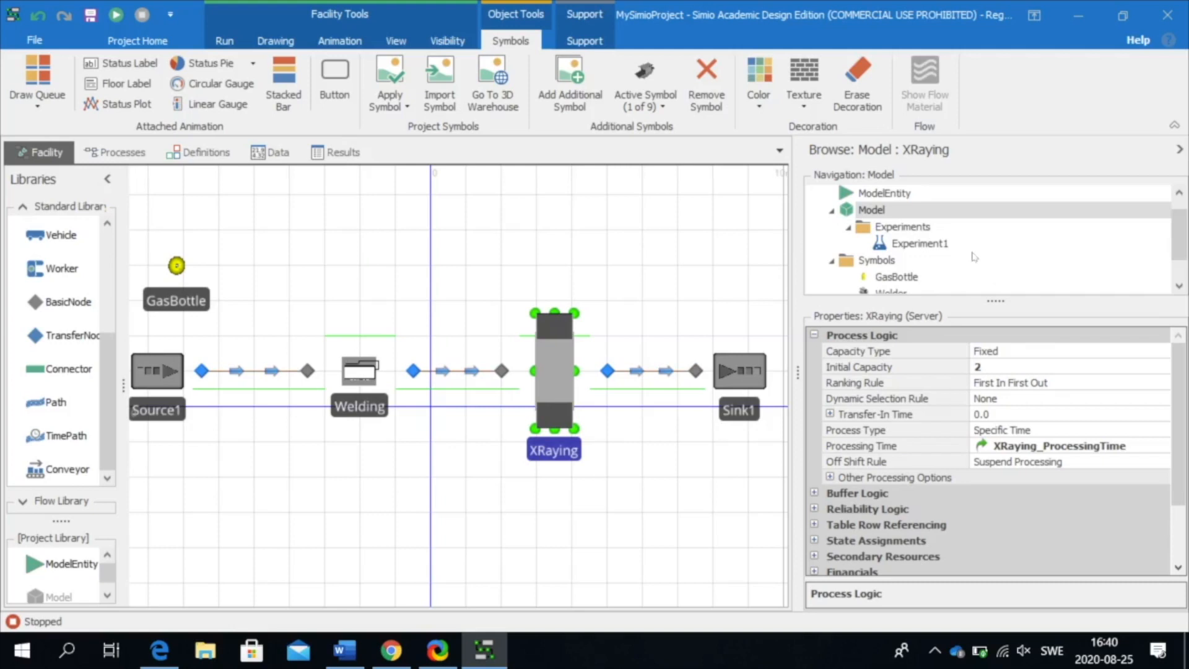
left_click(115, 14)
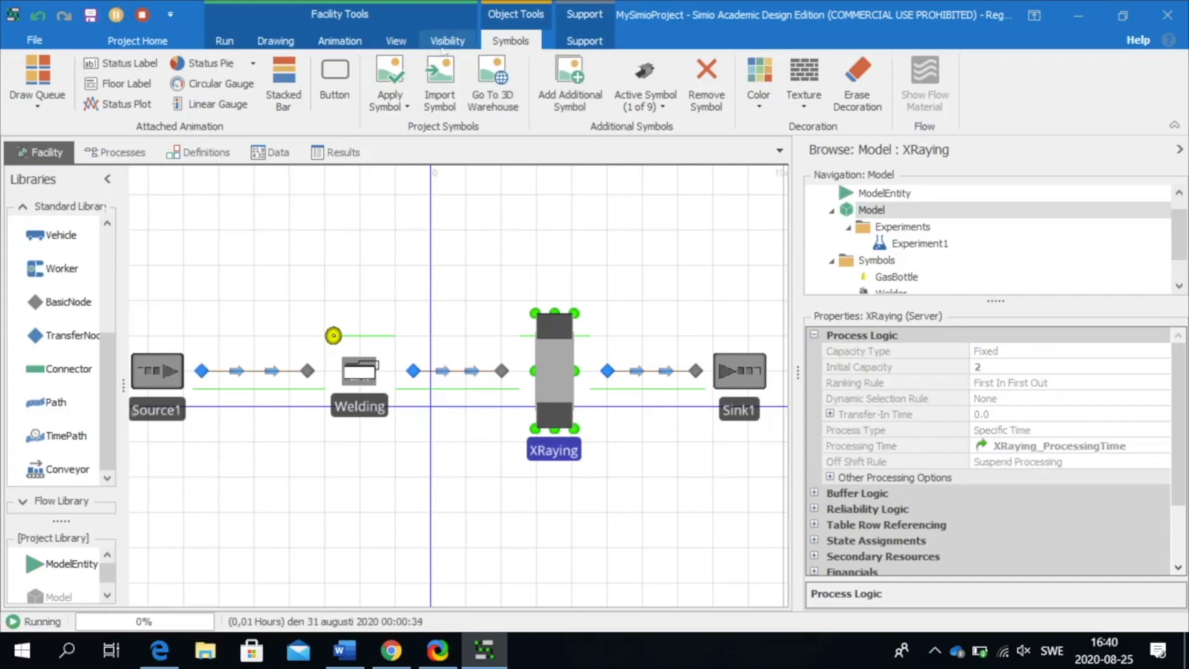
- Set the animation speed factor of the running model to 8,000
left_click(226, 41)
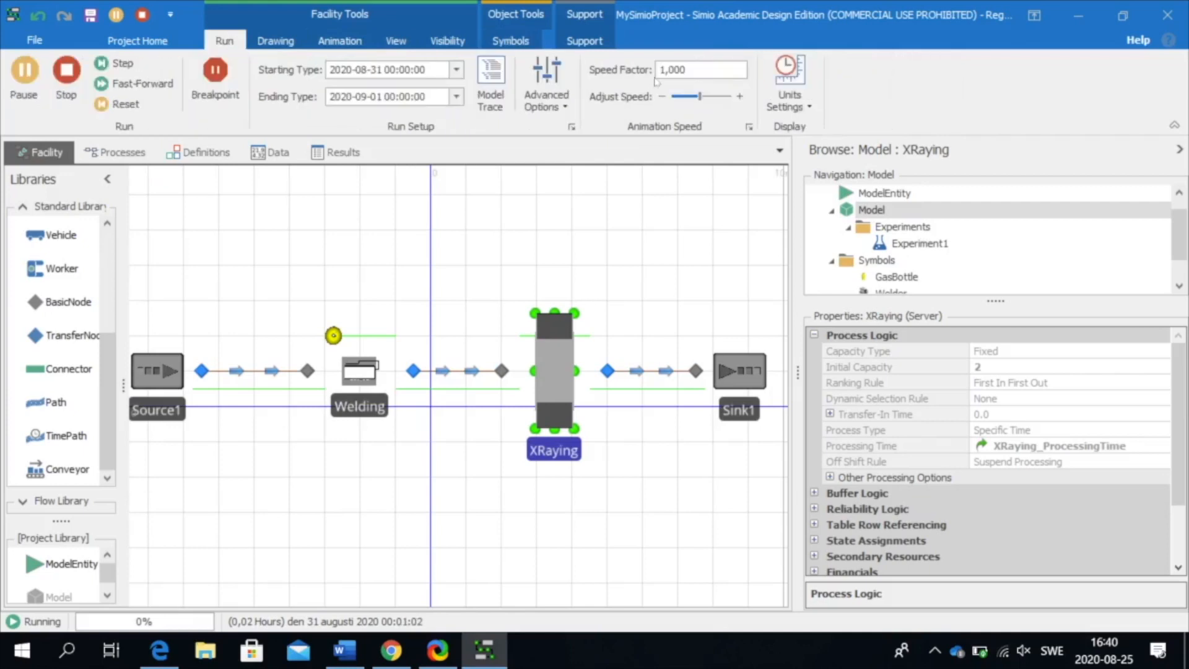
double_click(670, 68)
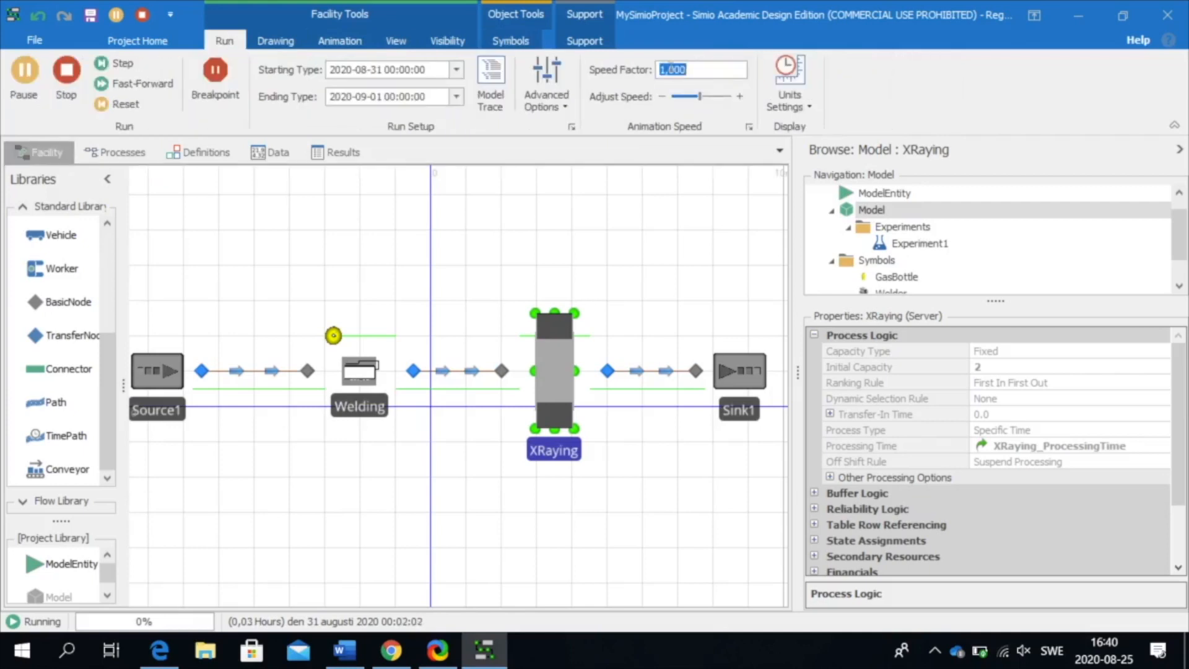
type("8000")
key("Return")
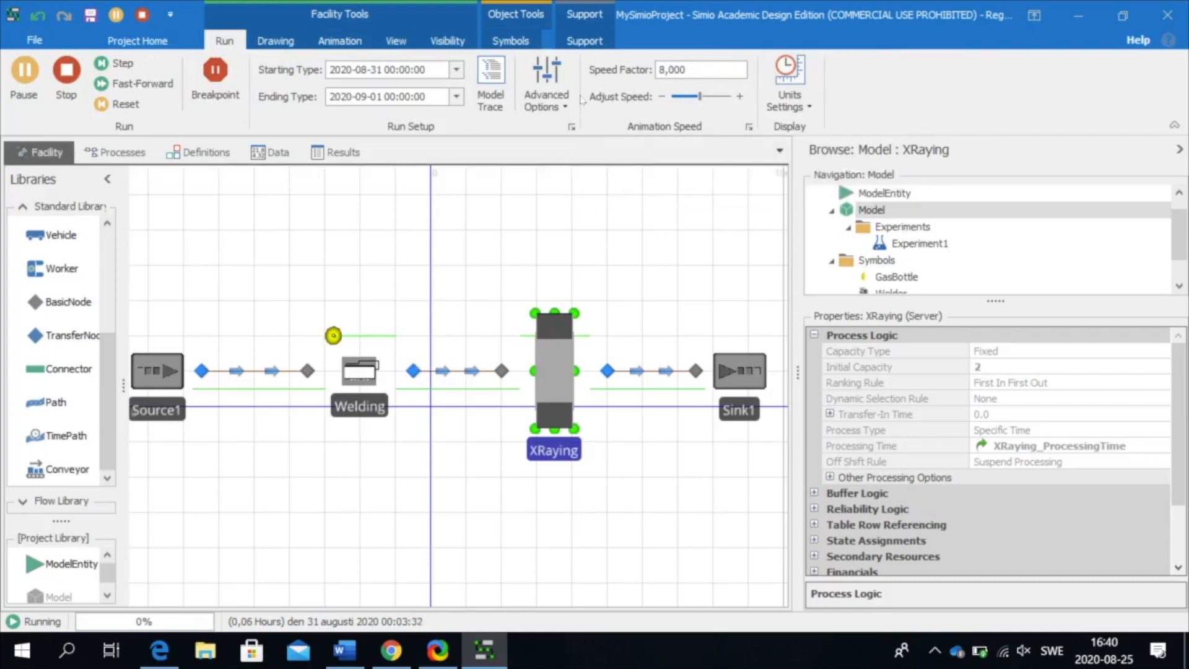